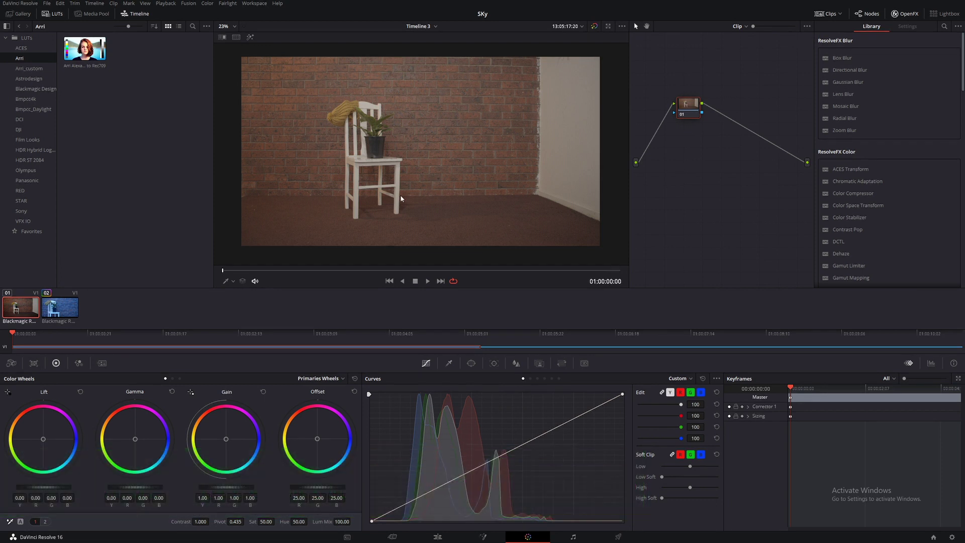
# Switch back and forth between the two timeline clips to compare the warm chair shot with the blue close-up
pyautogui.moveTo(687, 106); pyautogui.dragTo(691, 115)
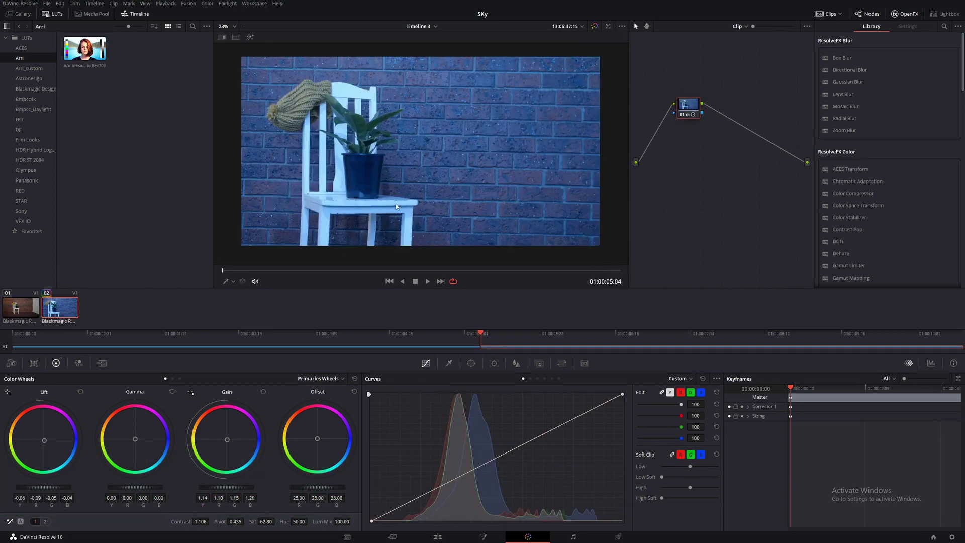
pyautogui.scroll(-1, 395, 203)
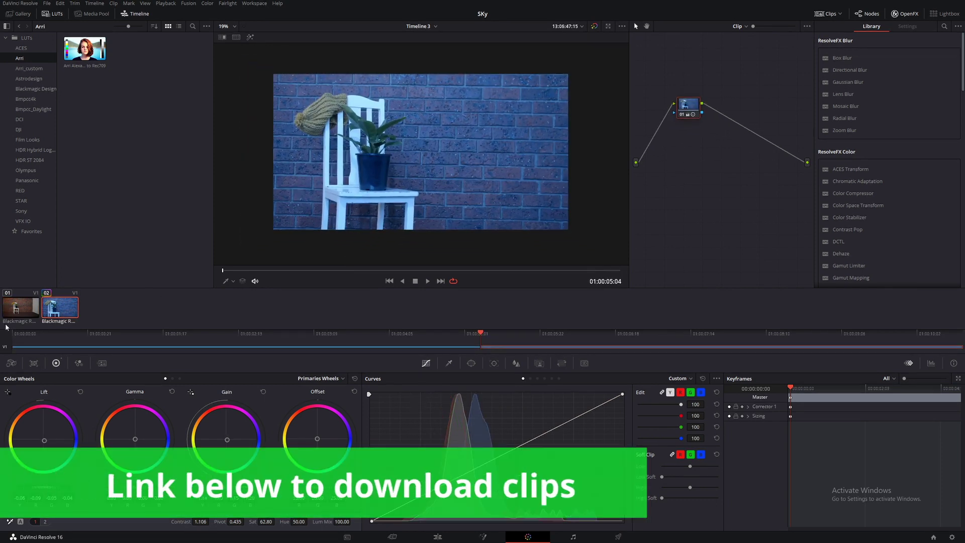
pyautogui.click(21, 315)
pyautogui.scroll(1, 350, 223)
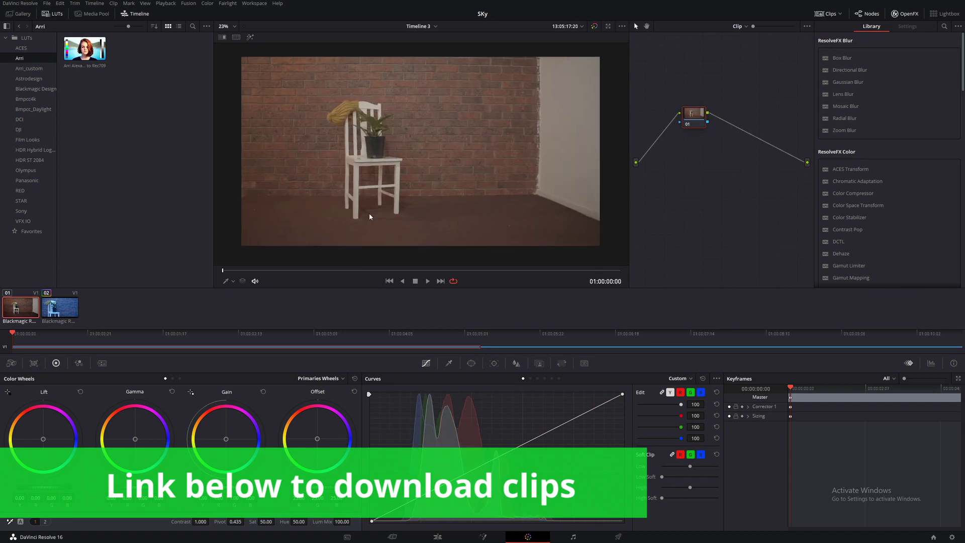
pyautogui.press('Down')
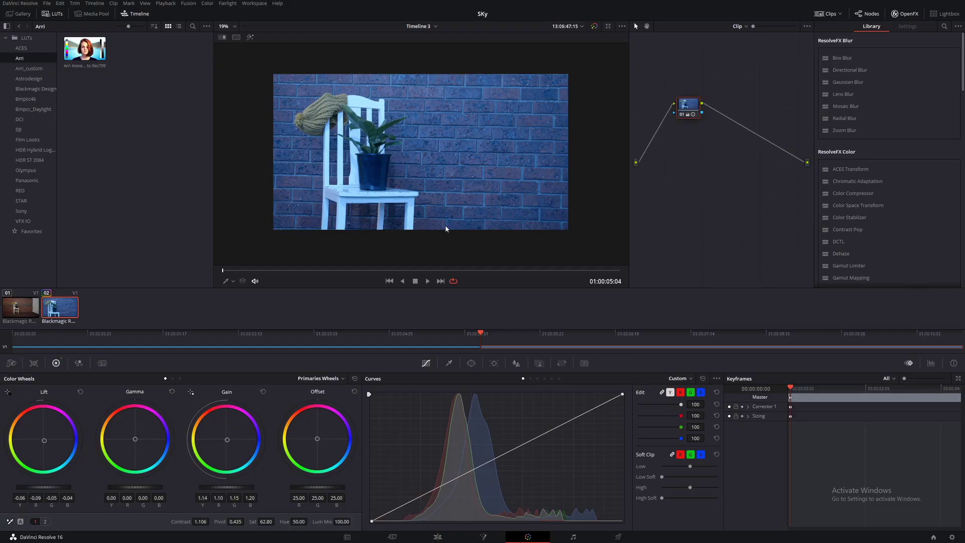
pyautogui.click(24, 310)
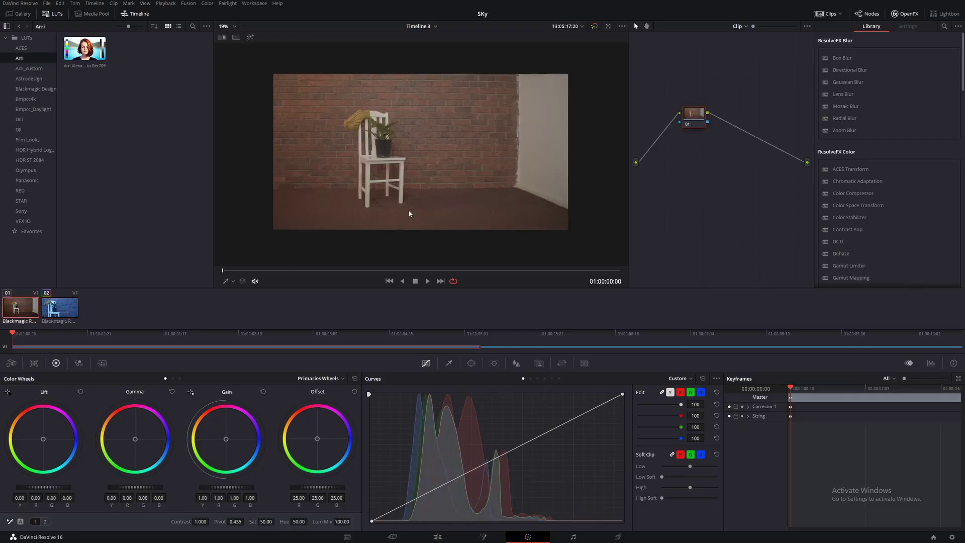
pyautogui.scroll(1, 399, 188)
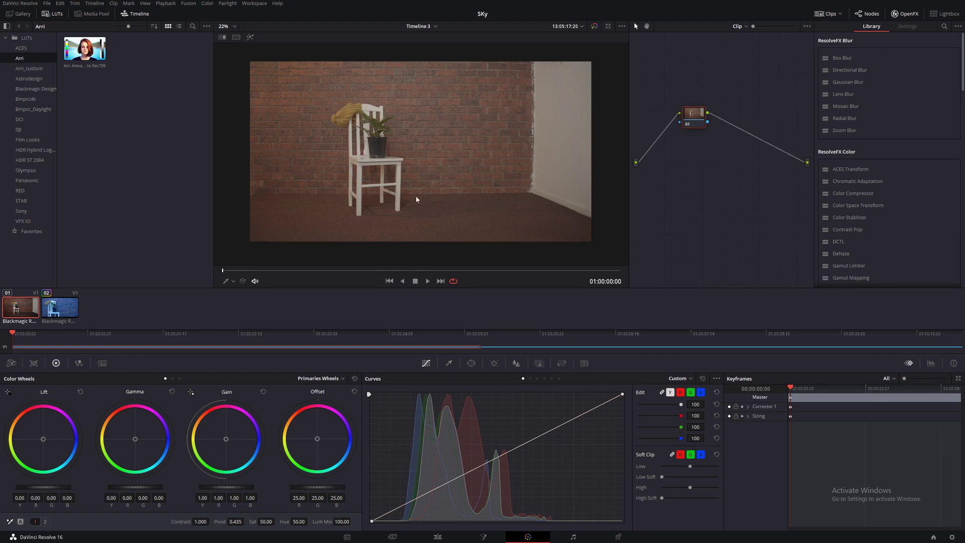
pyautogui.press('Down')
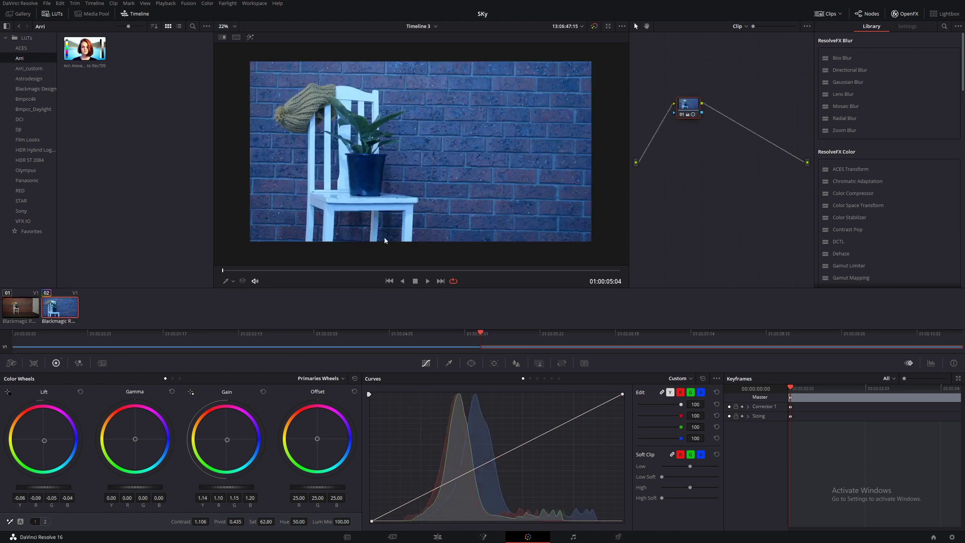
pyautogui.press('Up')
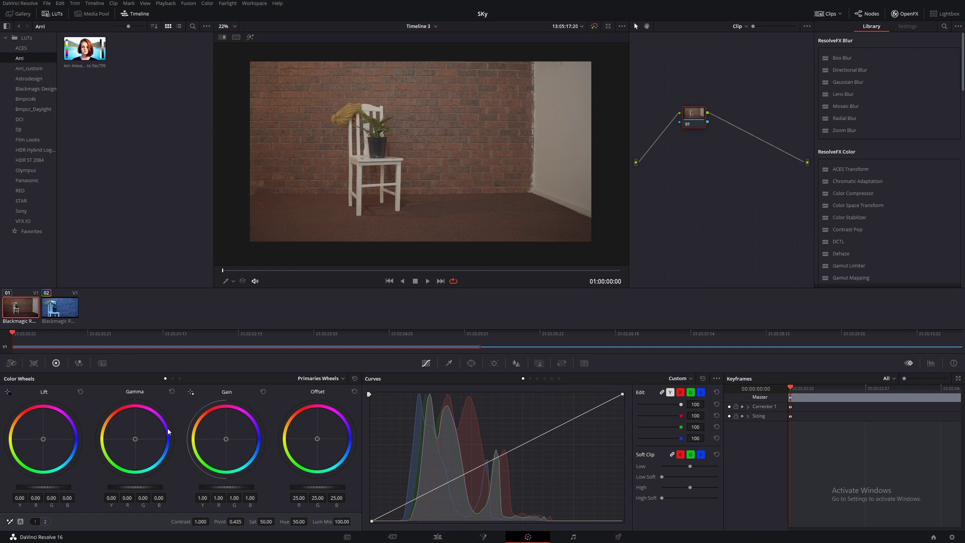
# Show the waveform in a separate scopes window and balance the first clip's Gain to red 0.97, green 1.00, blue 1.05
pyautogui.click(930, 362)
pyautogui.click(943, 379)
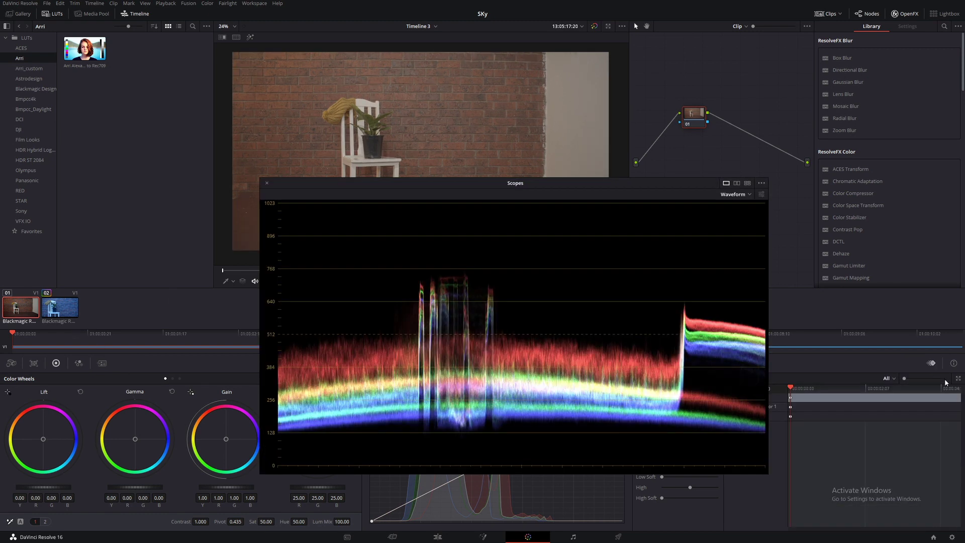
pyautogui.moveTo(227, 441); pyautogui.dragTo(238, 444)
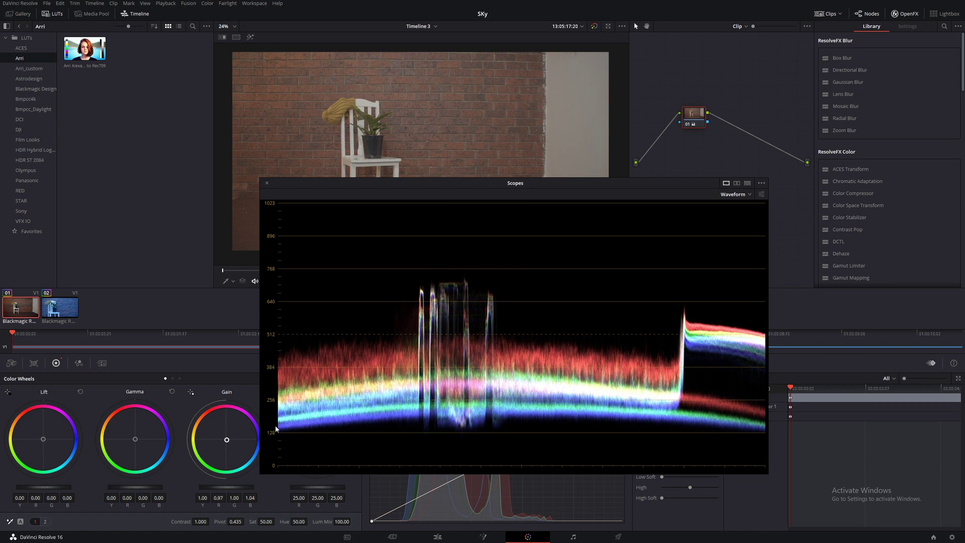
pyautogui.moveTo(227, 441); pyautogui.dragTo(229, 441)
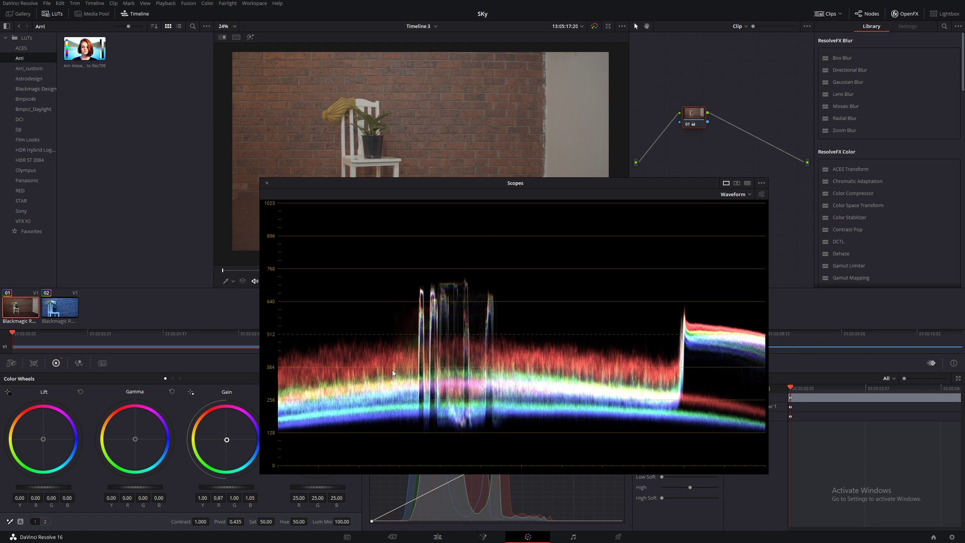
# Balance the first clip's Lift to -0.05, -0.08, -0.04, -0.04, Gamma to 0.00, -0.01, 0.00, 0.01, and Gain to 1.00, 1.00, 1.00, 1.02
pyautogui.moveTo(59, 487); pyautogui.dragTo(56, 487)
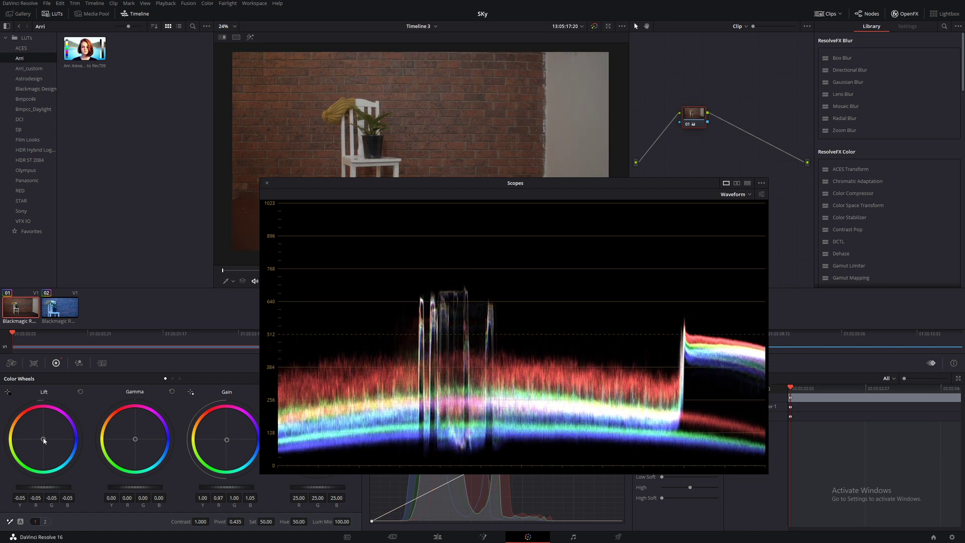
pyautogui.moveTo(43, 441); pyautogui.dragTo(44, 441)
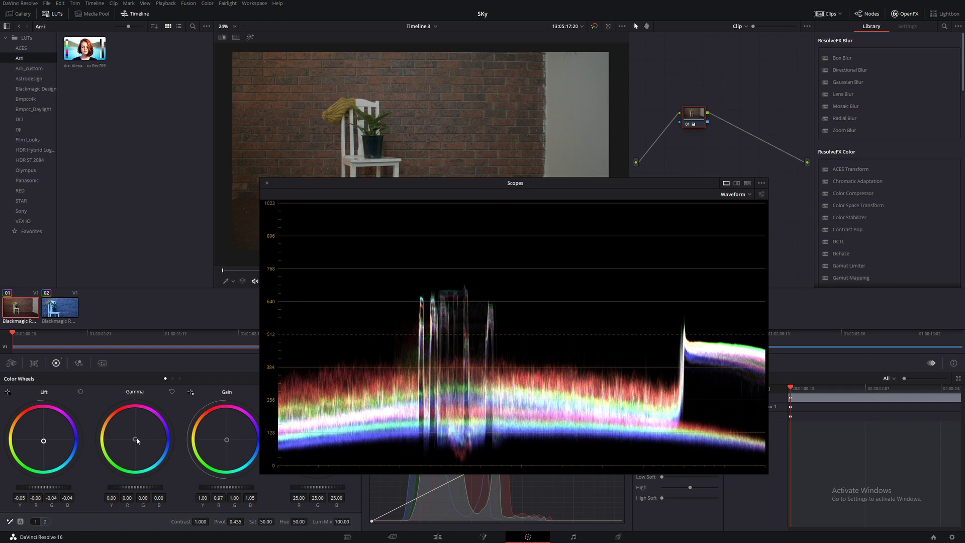
pyautogui.moveTo(134, 438); pyautogui.dragTo(136, 440)
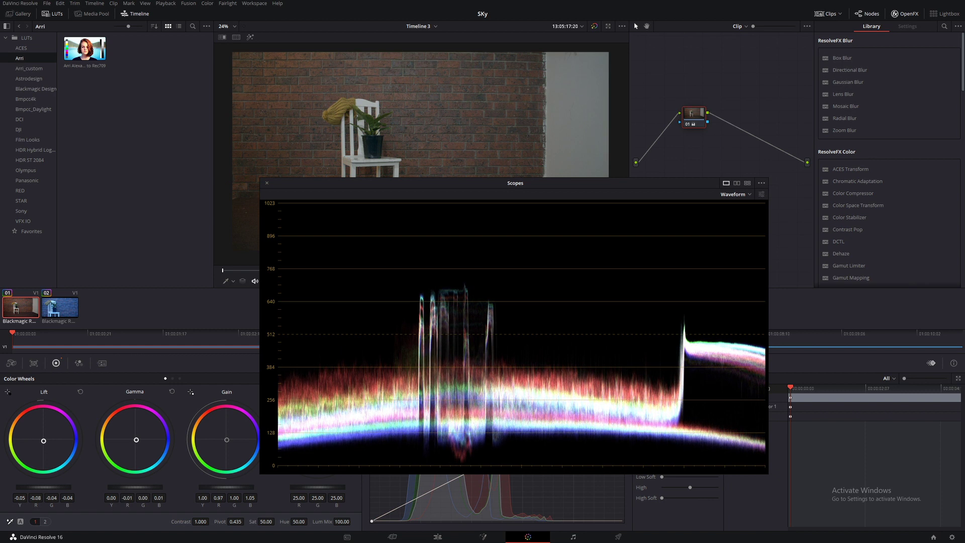
pyautogui.moveTo(223, 447); pyautogui.dragTo(223, 446)
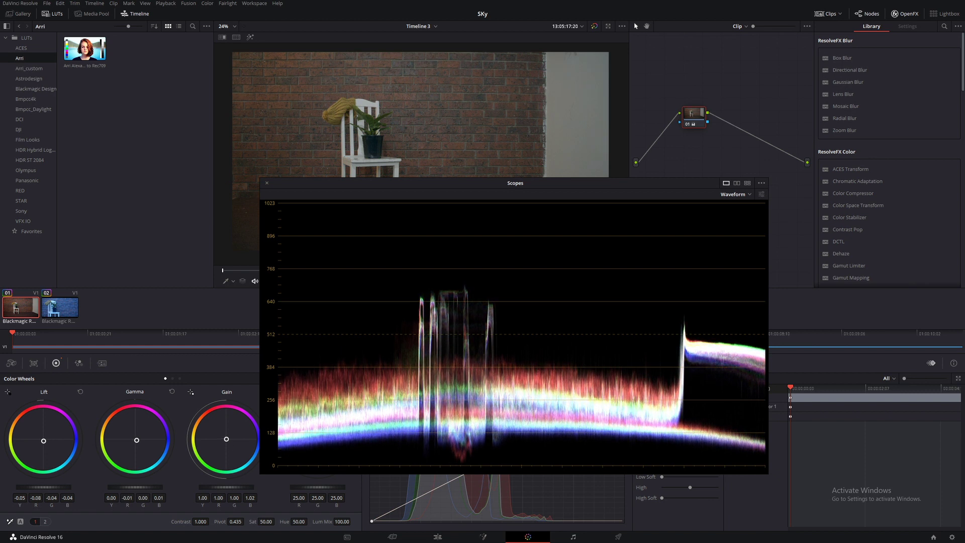
# Close the waveform window and finish the first clip's grade with contrast 1.124, saturation 72.00 and Lift red -0.07
pyautogui.click(266, 182)
pyautogui.moveTo(264, 521); pyautogui.dragTo(276, 520)
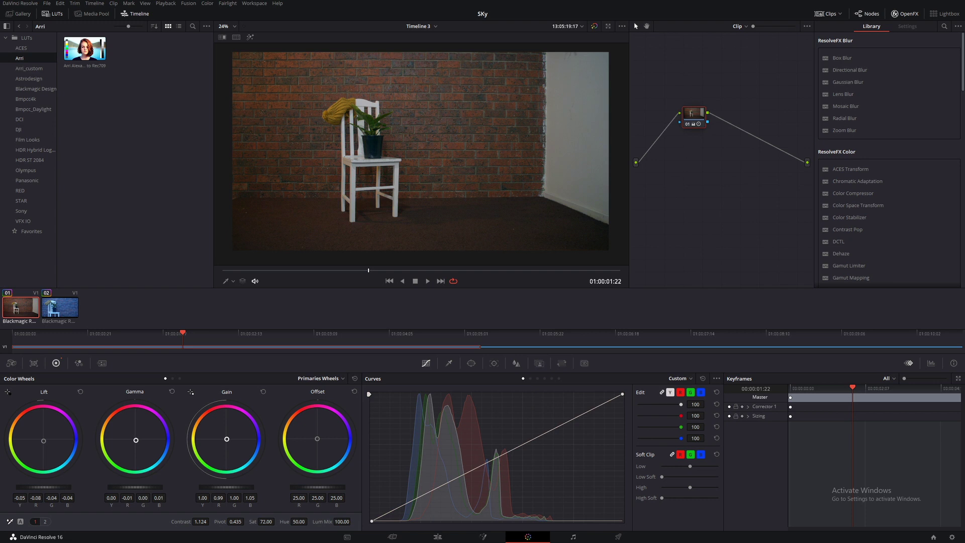
pyautogui.moveTo(44, 442); pyautogui.dragTo(44, 440)
# Using the waveform, try rebalancing the second clip's Gain to 1.08, 1.25, 1.04, 0.91 and its Gamma slightly toward orange
pyautogui.click(68, 312)
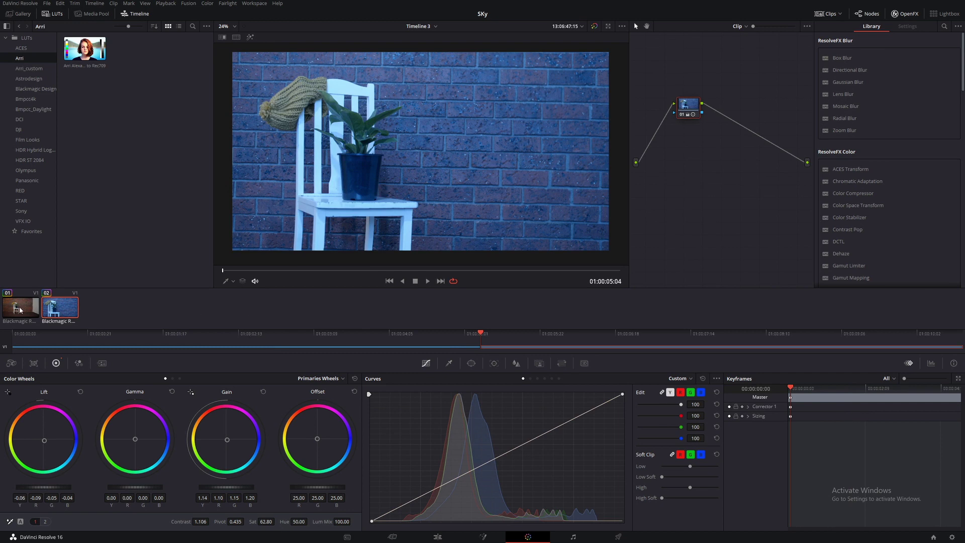
pyautogui.click(930, 363)
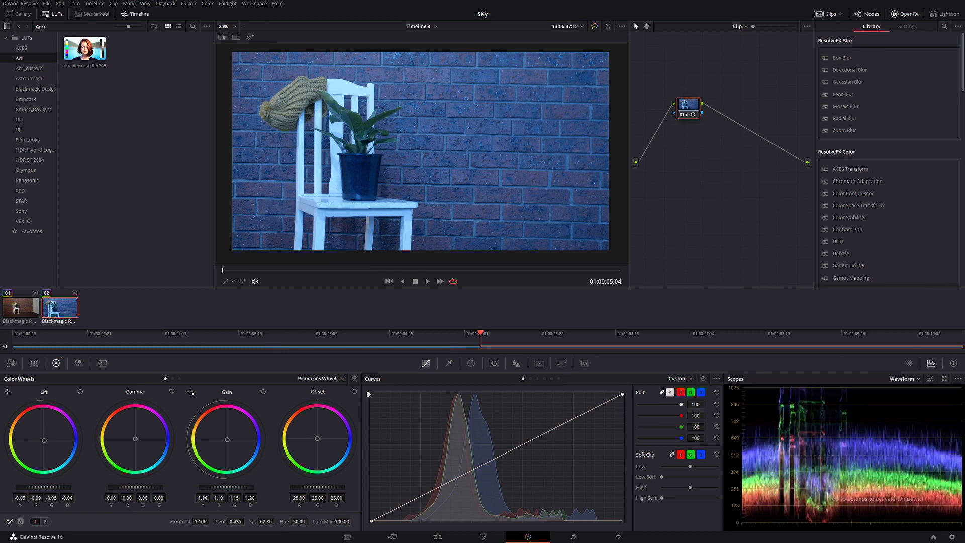
pyautogui.click(944, 379)
pyautogui.moveTo(236, 491); pyautogui.dragTo(199, 490)
pyautogui.moveTo(226, 440); pyautogui.dragTo(223, 436)
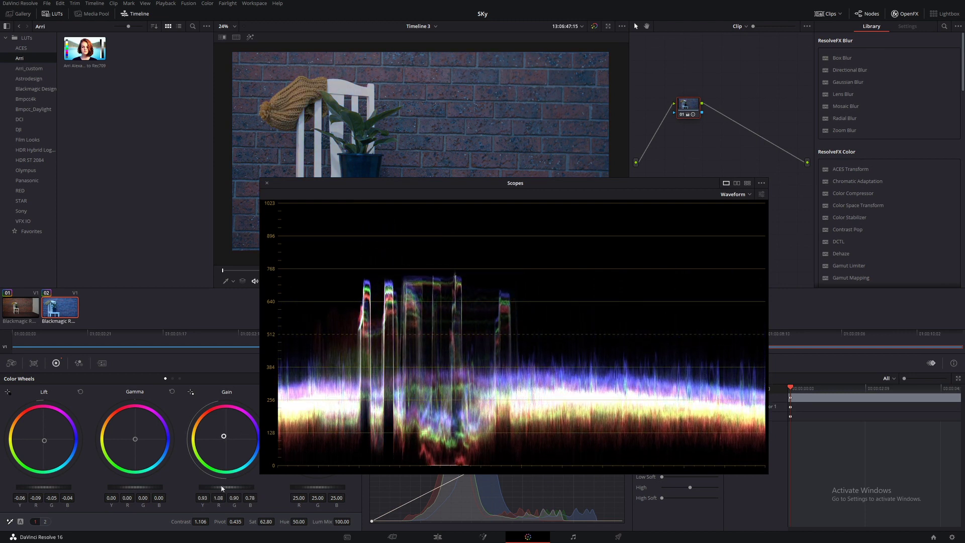
pyautogui.moveTo(201, 486); pyautogui.dragTo(223, 486)
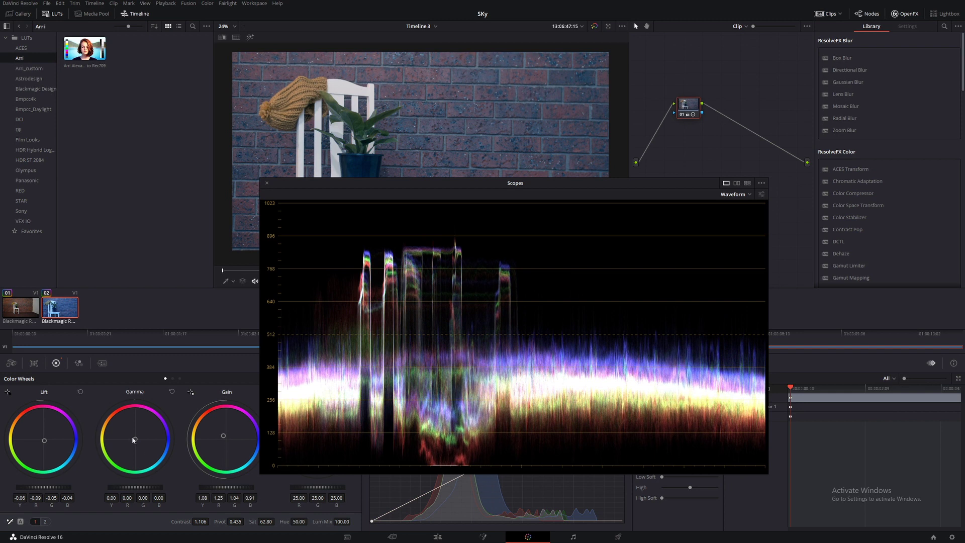
pyautogui.moveTo(132, 437); pyautogui.dragTo(131, 436)
pyautogui.click(266, 183)
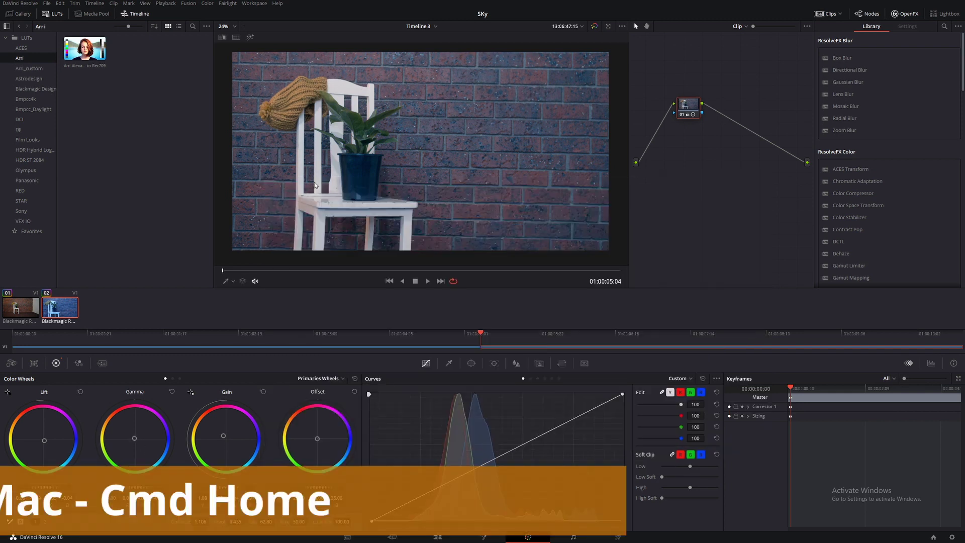
# Reset all grades on the second clip to the base state
pyautogui.hotkey('ctrl', 'Home')
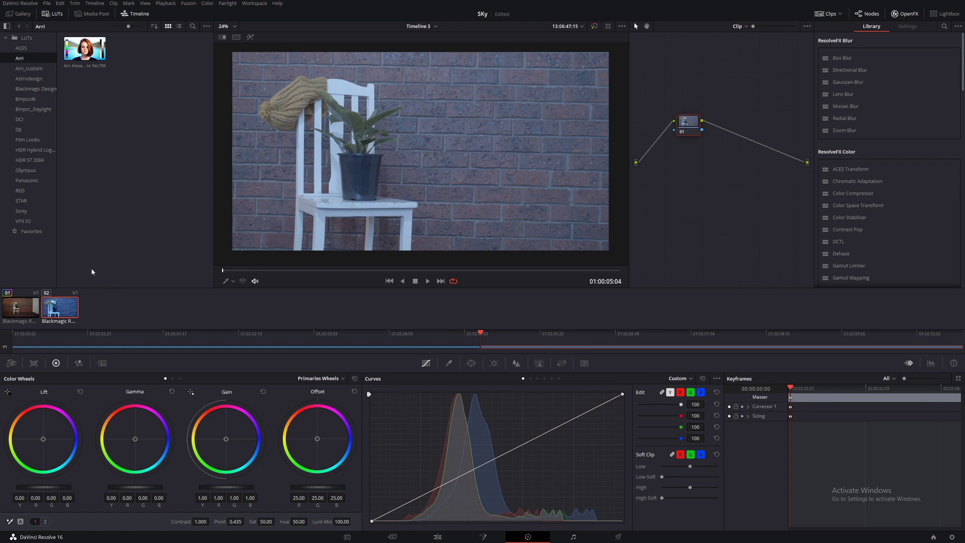
# Set Decode Using to Clip in the Camera Raw settings of the first clip and of the second clip
pyautogui.click(25, 301)
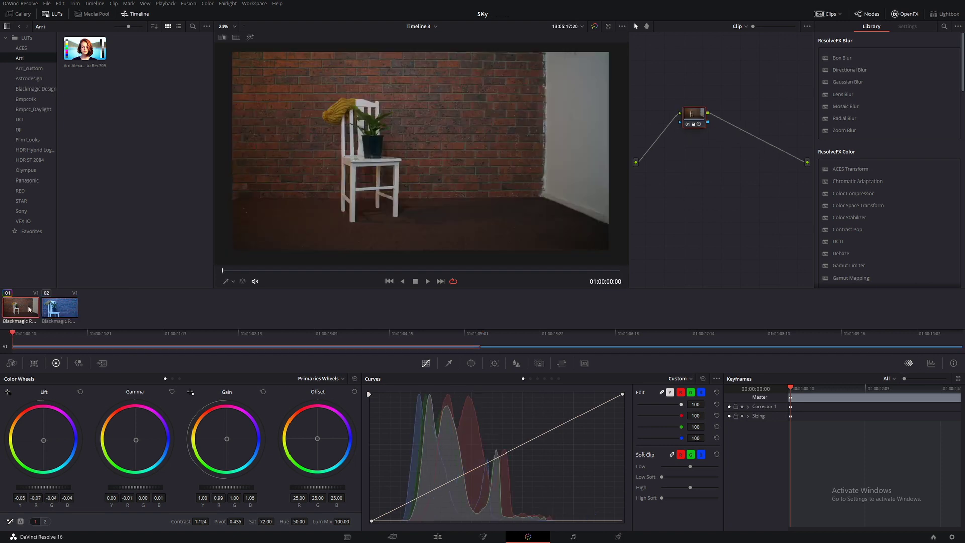
pyautogui.click(11, 362)
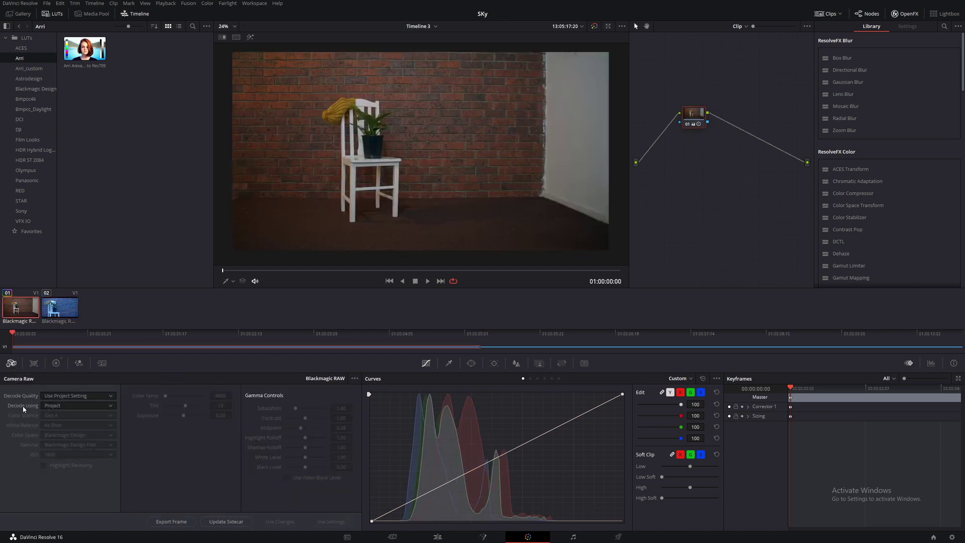
pyautogui.click(59, 406)
pyautogui.click(55, 436)
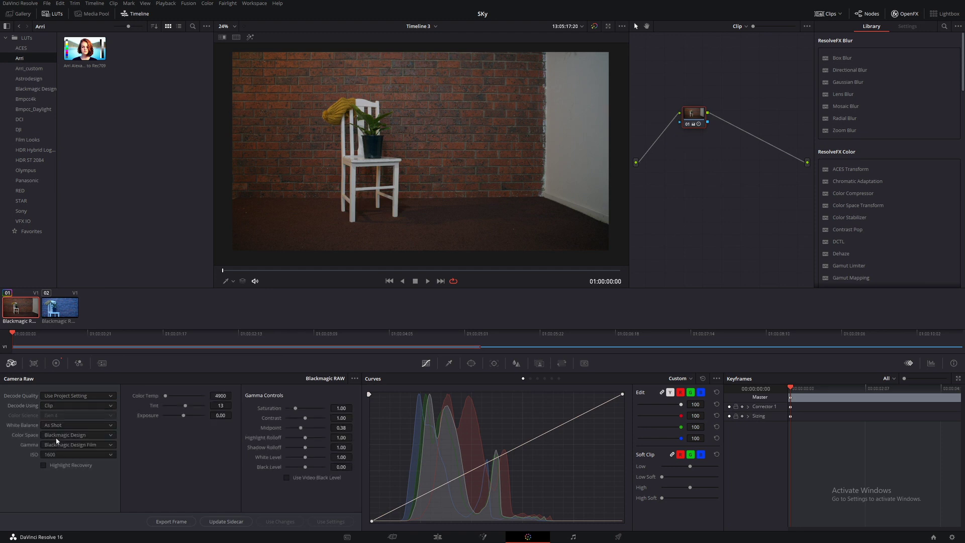
pyautogui.click(57, 313)
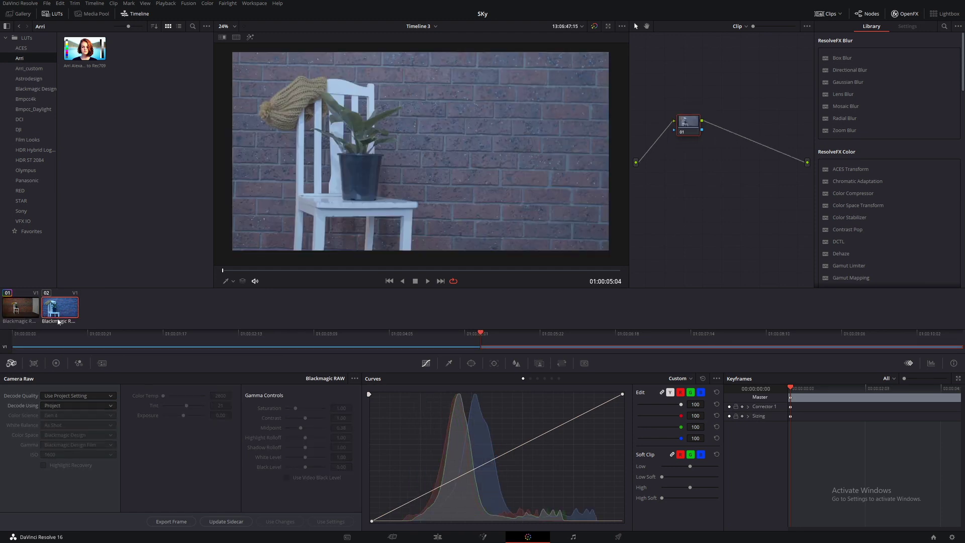
pyautogui.click(91, 407)
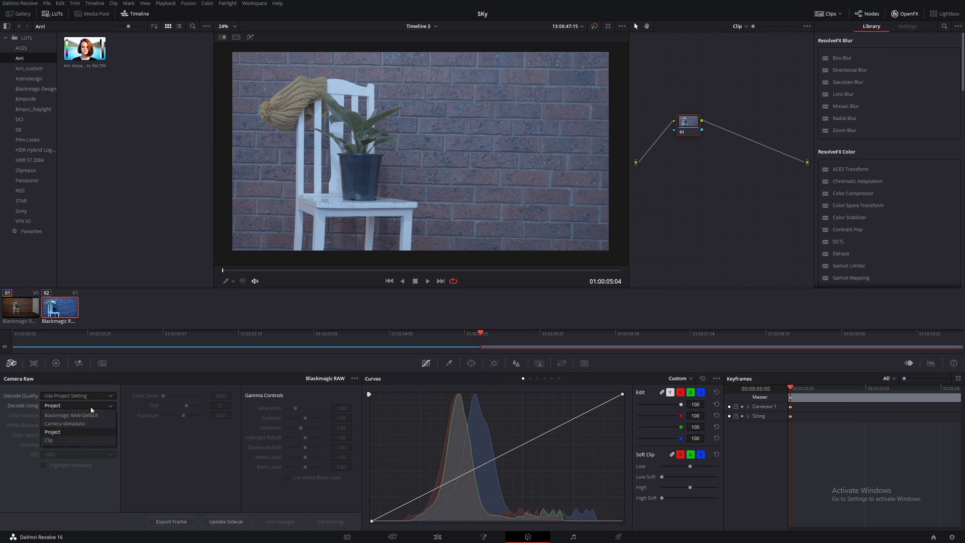
pyautogui.click(82, 436)
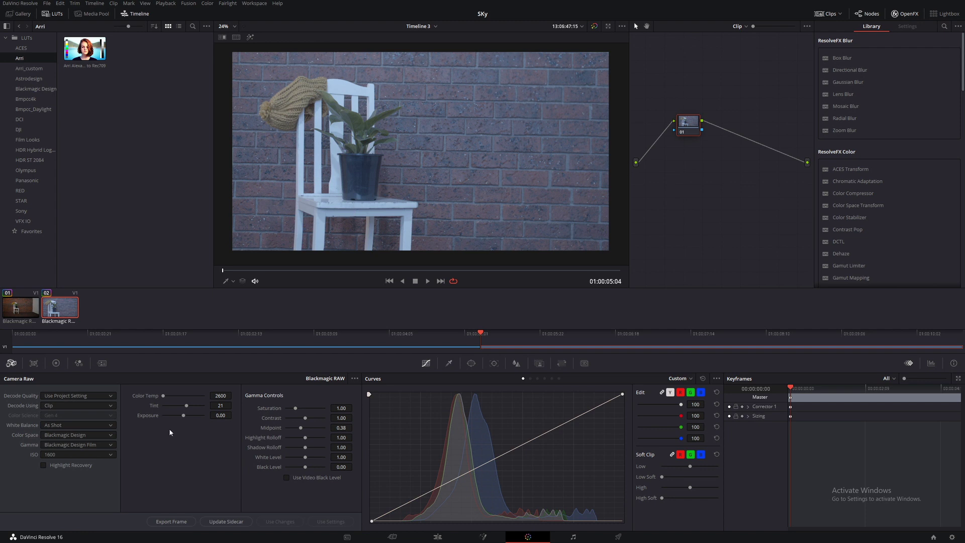
# Return Camera Raw decoding to Project for the second clip and the first clip
pyautogui.click(62, 406)
pyautogui.click(64, 432)
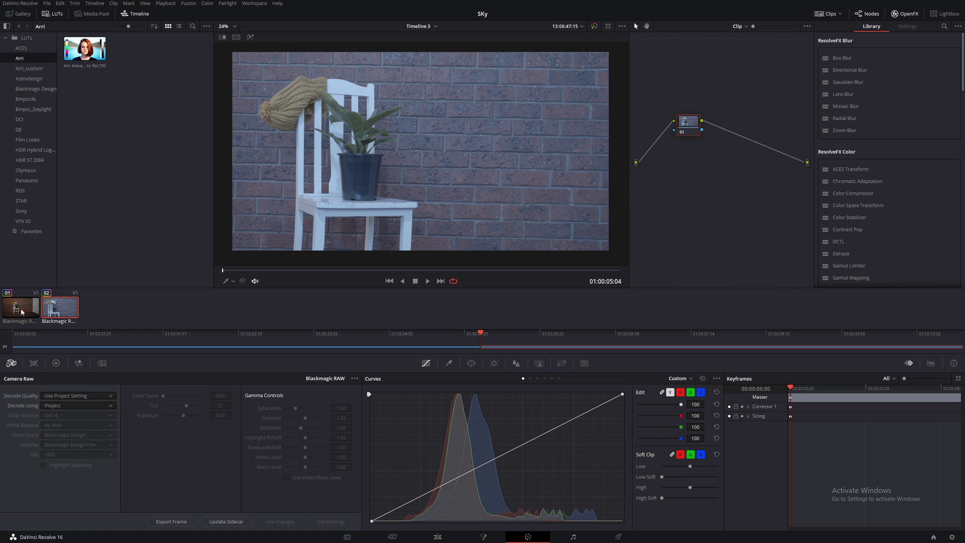
pyautogui.click(22, 311)
pyautogui.click(71, 405)
pyautogui.click(61, 432)
# Try copying the first clip's grade onto the second clip, and undo the copy
pyautogui.click(63, 312)
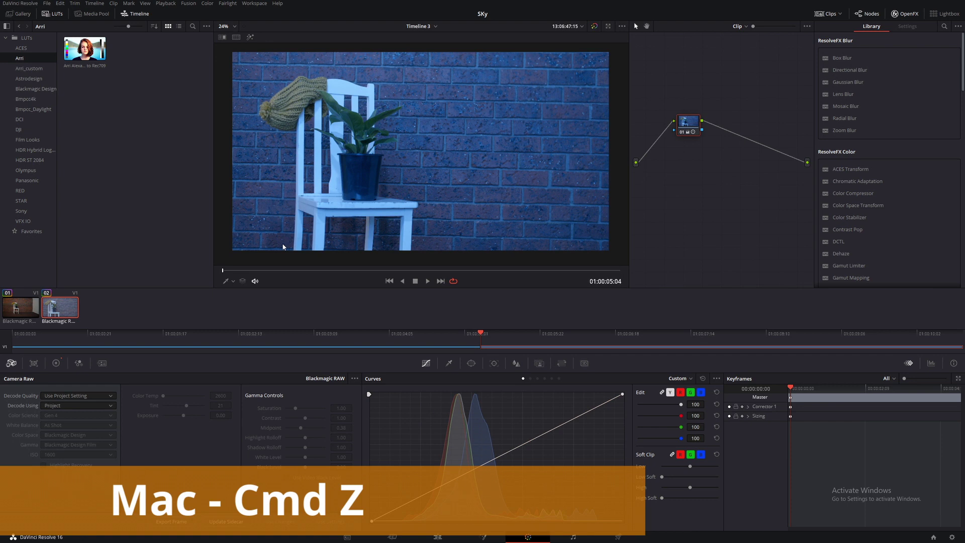
pyautogui.hotkey('ctrl', 'z')
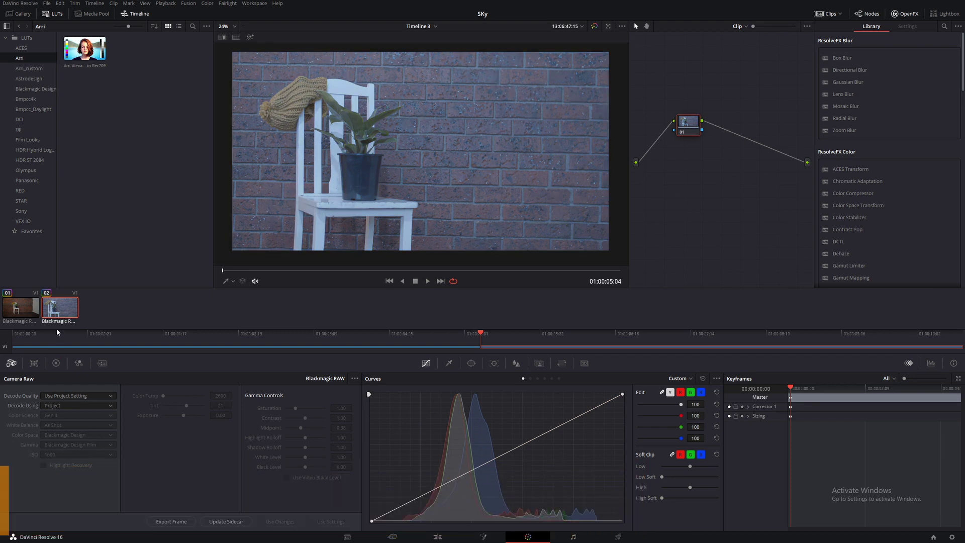
# Change Camera Raw Decode Using to Clip for the first clip and for the second clip
pyautogui.click(28, 312)
pyautogui.click(75, 405)
pyautogui.click(74, 438)
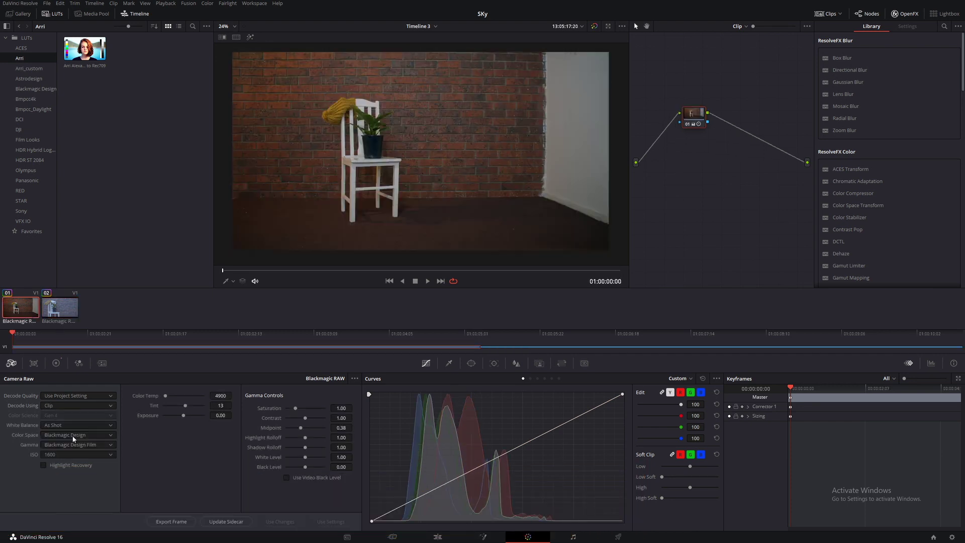
pyautogui.click(68, 315)
pyautogui.click(76, 405)
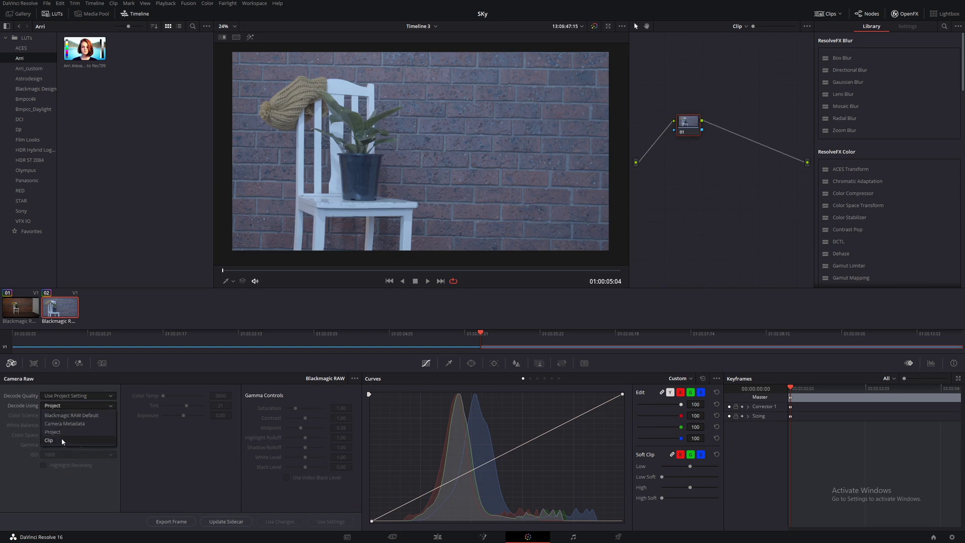
pyautogui.click(61, 438)
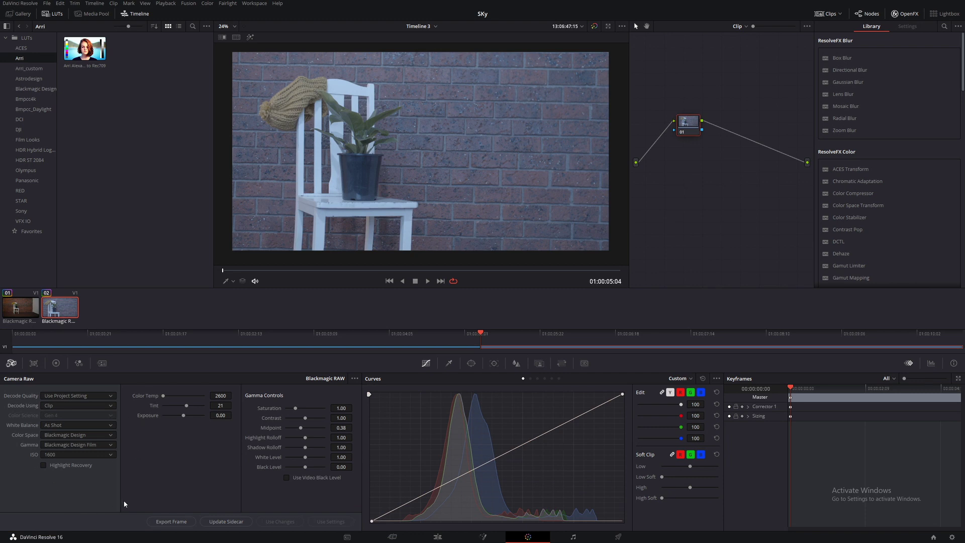
# Apply the first clip's grade to the second clip and refresh its Camera Raw white balance at a Color Temp of 4900
pyautogui.rightClick(23, 306)
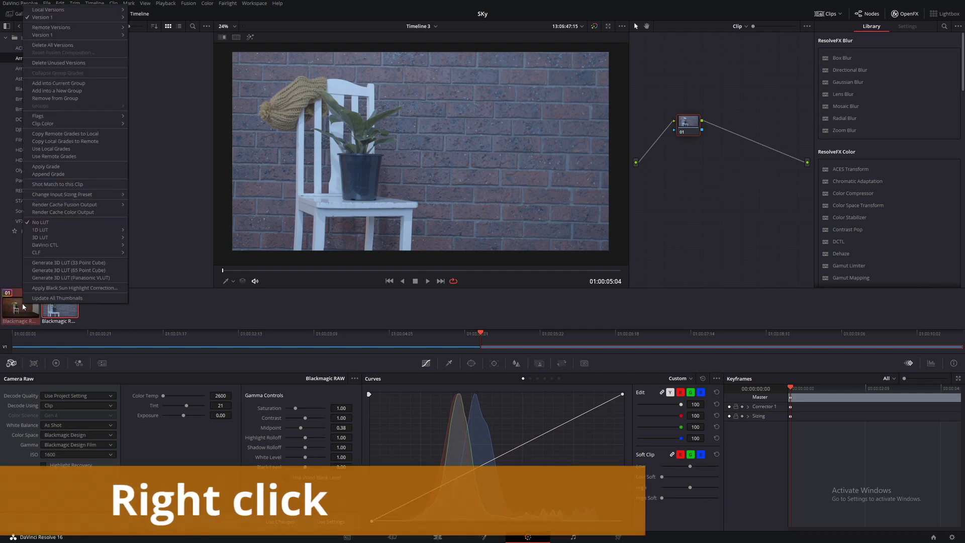
pyautogui.click(77, 167)
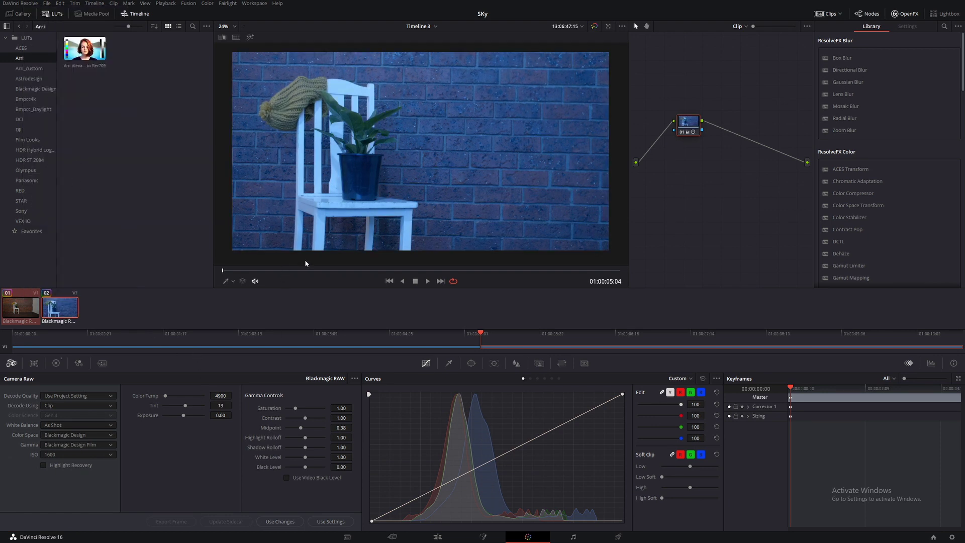
pyautogui.click(380, 270)
pyautogui.moveTo(220, 395); pyautogui.dragTo(234, 395)
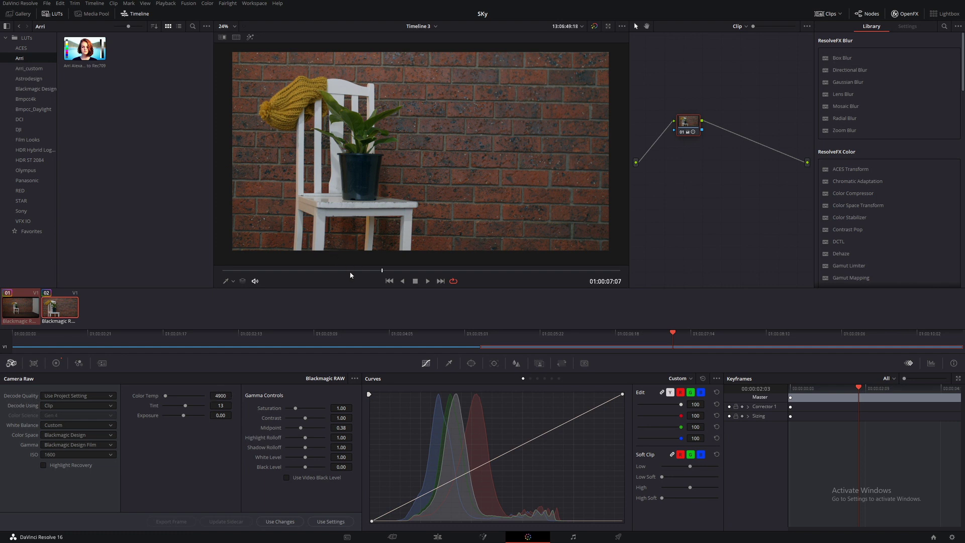
# Compare the two clips and add a second serial node to the second clip
pyautogui.hotkey('ctrl', 'f')
pyautogui.press('Escape')
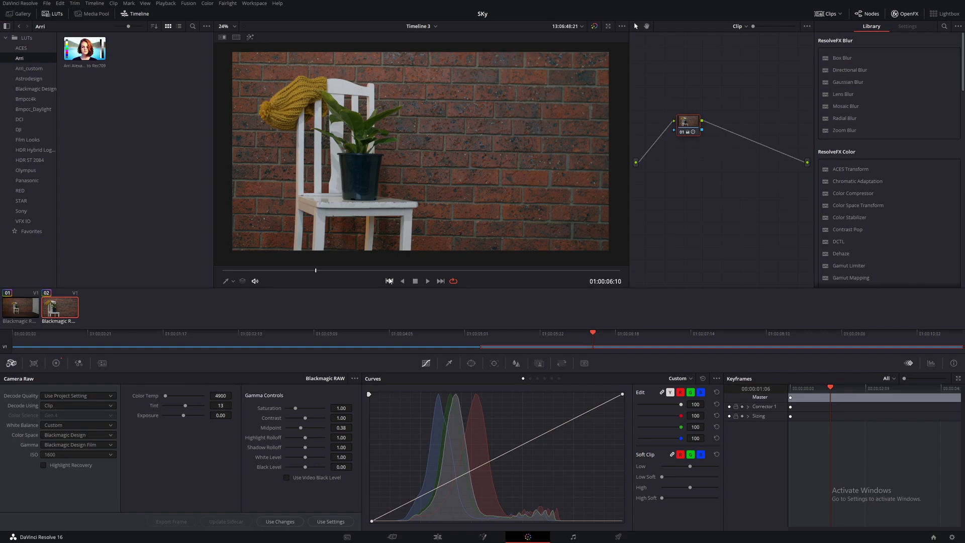
pyautogui.press('Up')
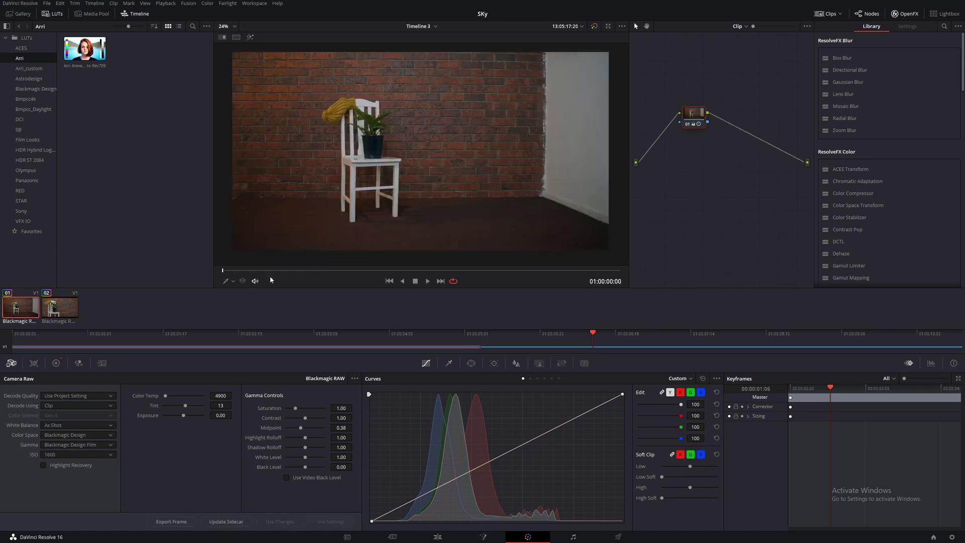
pyautogui.press('Down')
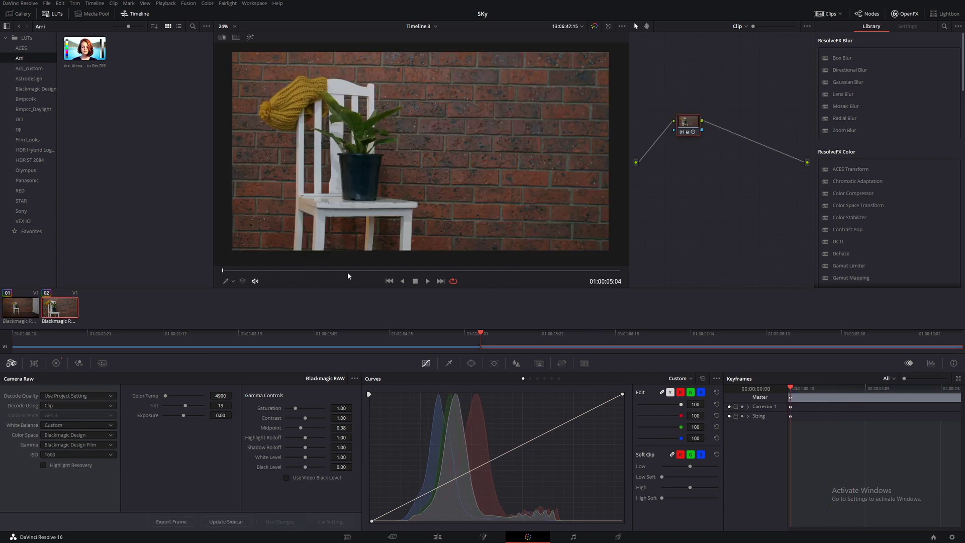
pyautogui.press('Up')
pyautogui.hotkey('alt', 's')
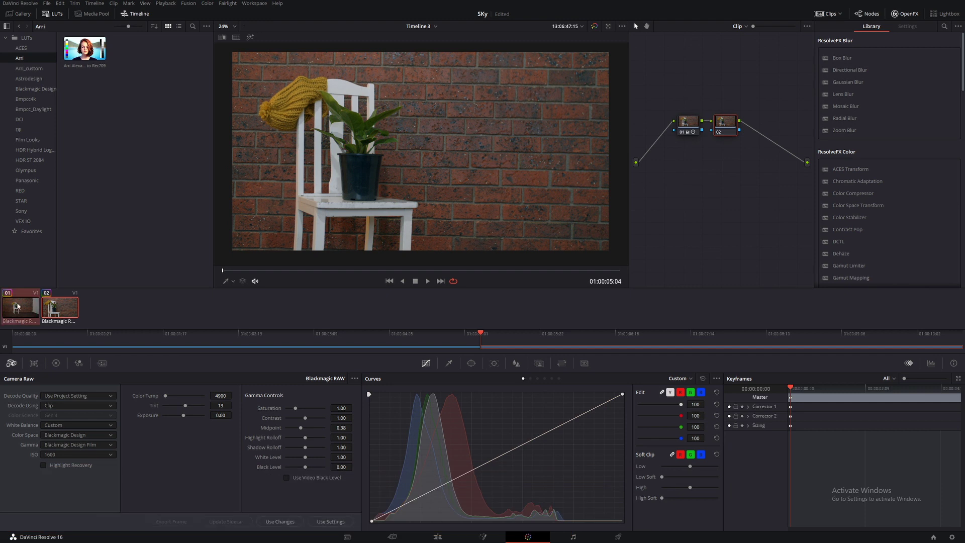
# Show both clips side by side in a Selected Clips split screen and enlarge the viewer
pyautogui.click(237, 38)
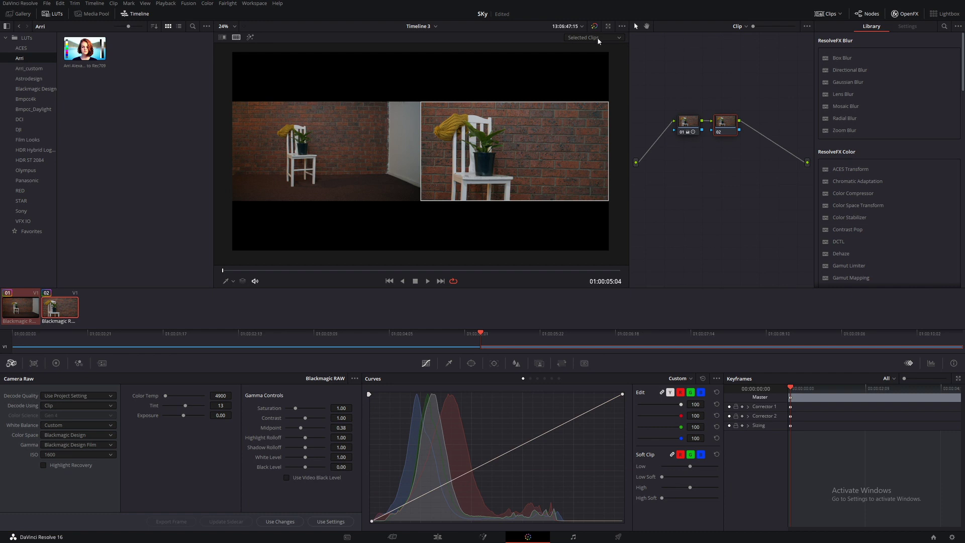
pyautogui.click(582, 39)
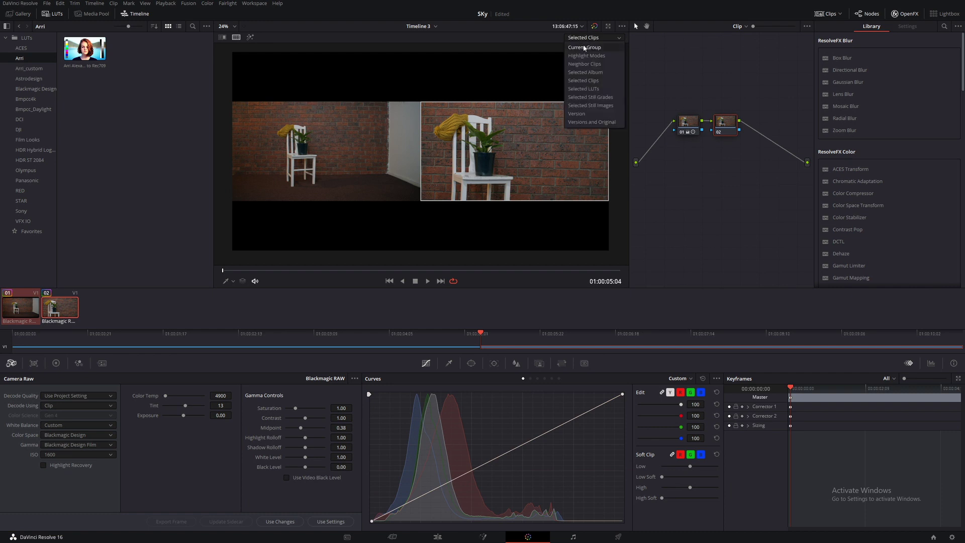
pyautogui.click(598, 81)
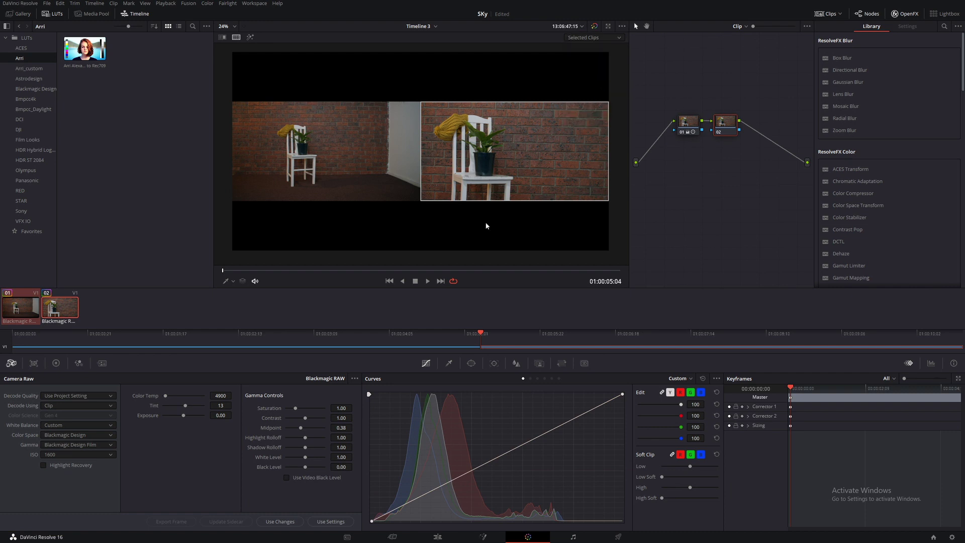
pyautogui.hotkey('alt', 'f')
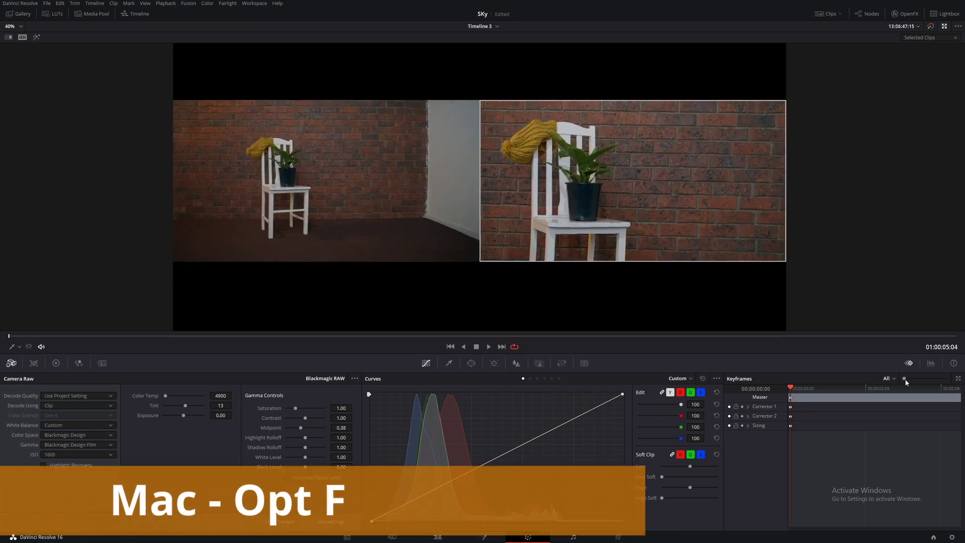
# Display the Waveform scope in a floating window to compare the levels of both clips
pyautogui.click(930, 363)
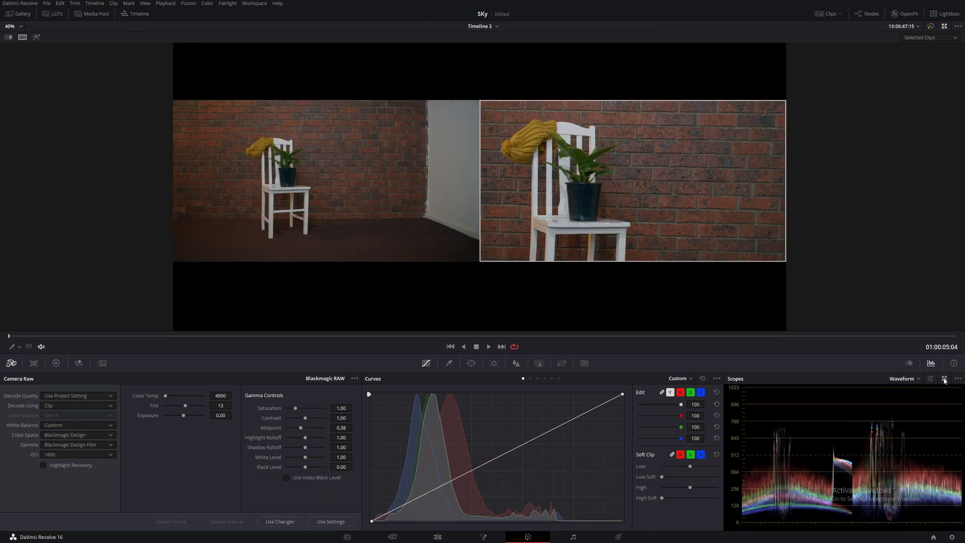
pyautogui.click(944, 379)
pyautogui.moveTo(627, 181); pyautogui.dragTo(601, 74)
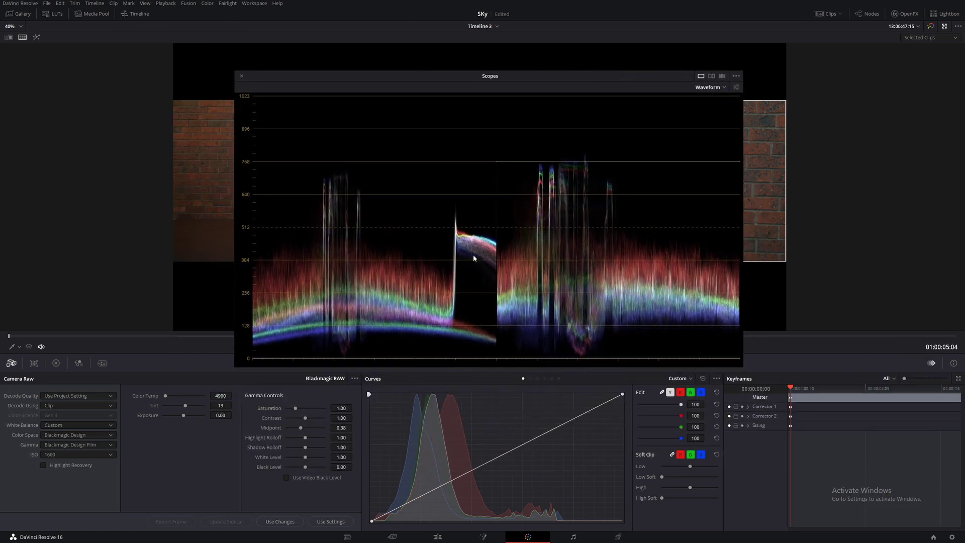
pyautogui.moveTo(452, 83); pyautogui.dragTo(658, 372)
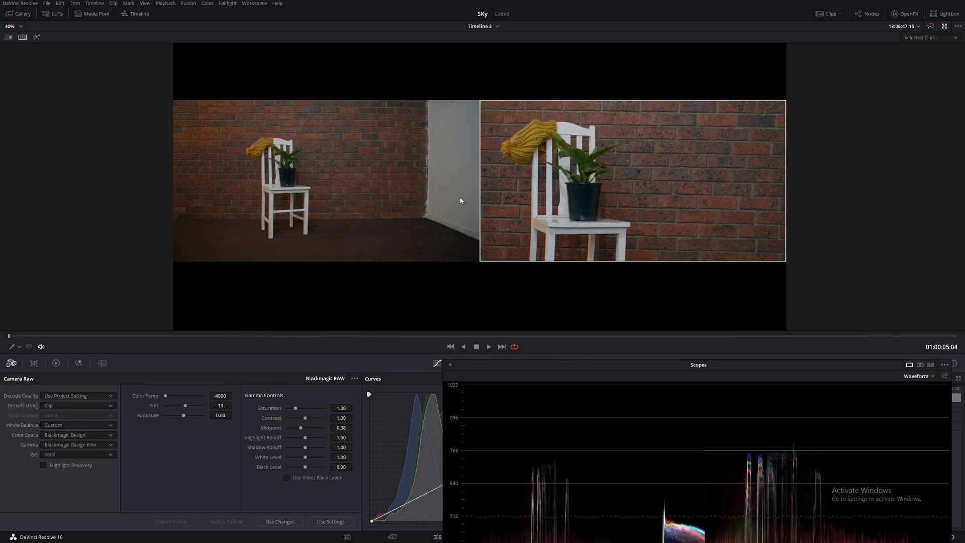
pyautogui.moveTo(560, 372); pyautogui.dragTo(313, 126)
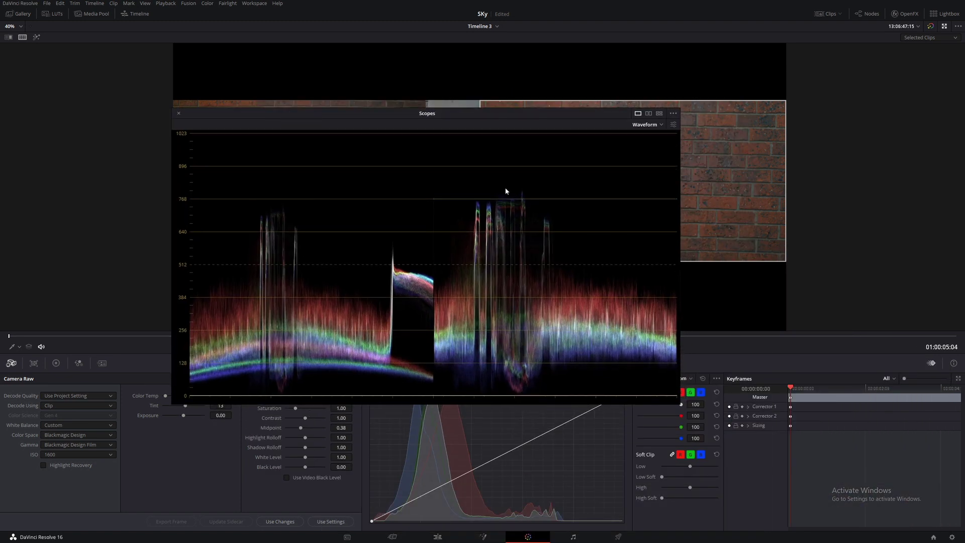
# Match the second clip's waveform to the first by lowering its second node's Gain to 0.95 and Gamma to -0.03
pyautogui.click(56, 364)
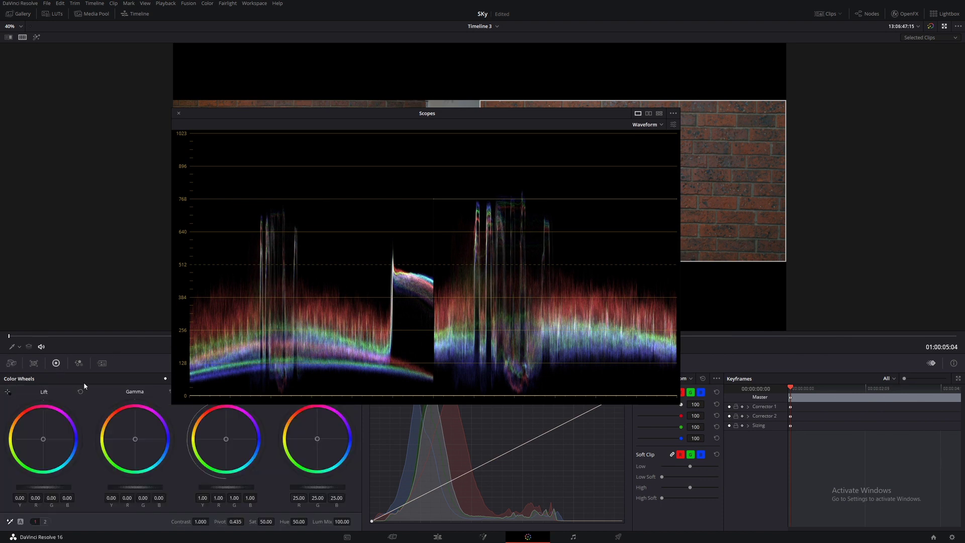
pyautogui.moveTo(353, 111); pyautogui.dragTo(316, 55)
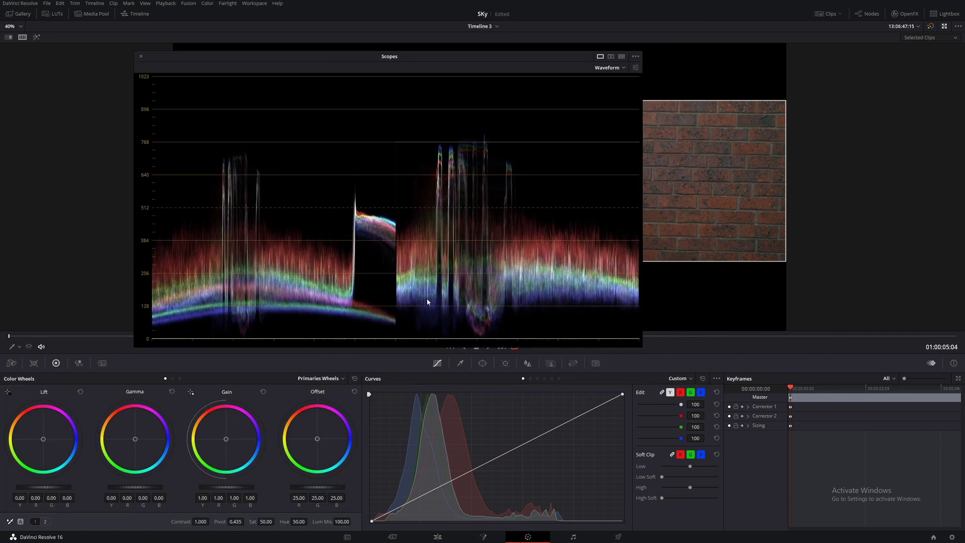
pyautogui.moveTo(235, 489); pyautogui.dragTo(234, 490)
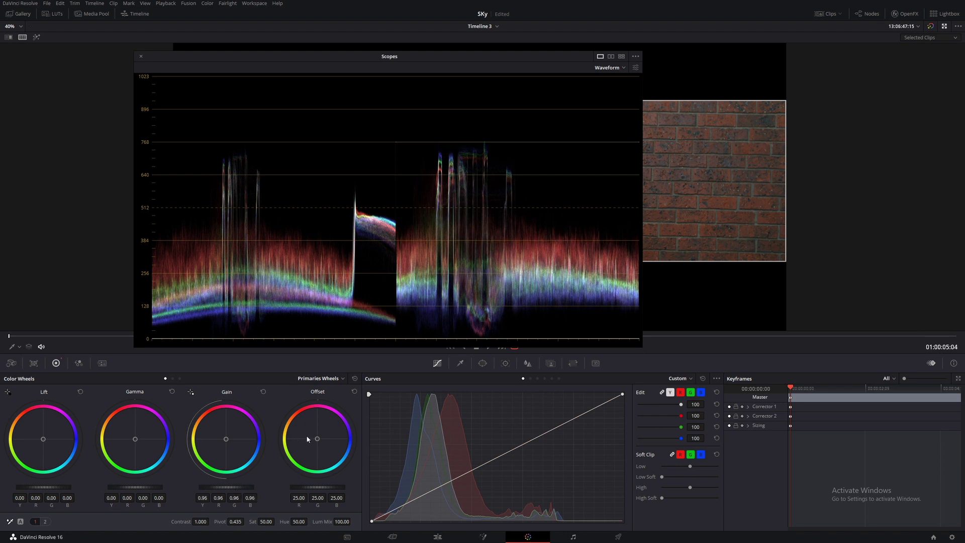
pyautogui.moveTo(149, 487); pyautogui.dragTo(154, 486)
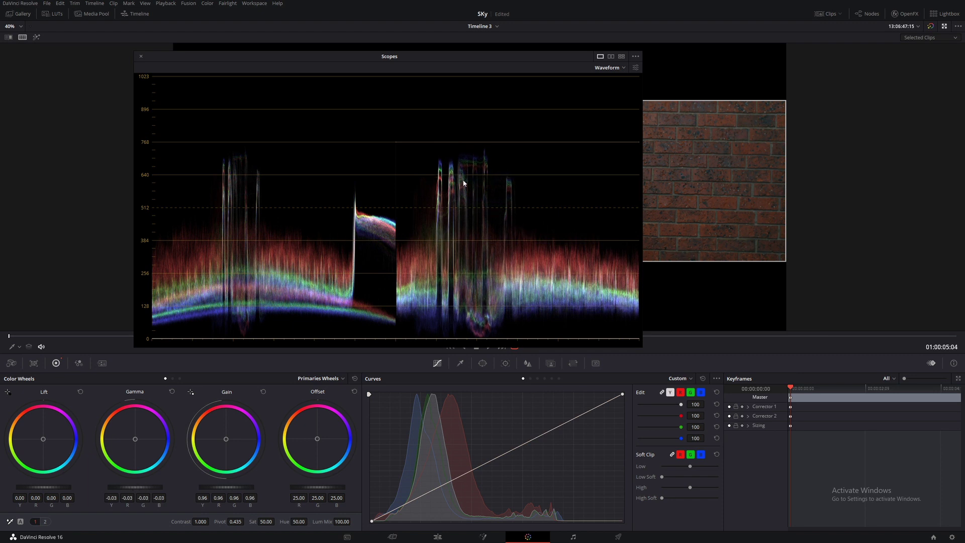
pyautogui.moveTo(423, 66); pyautogui.dragTo(420, 93)
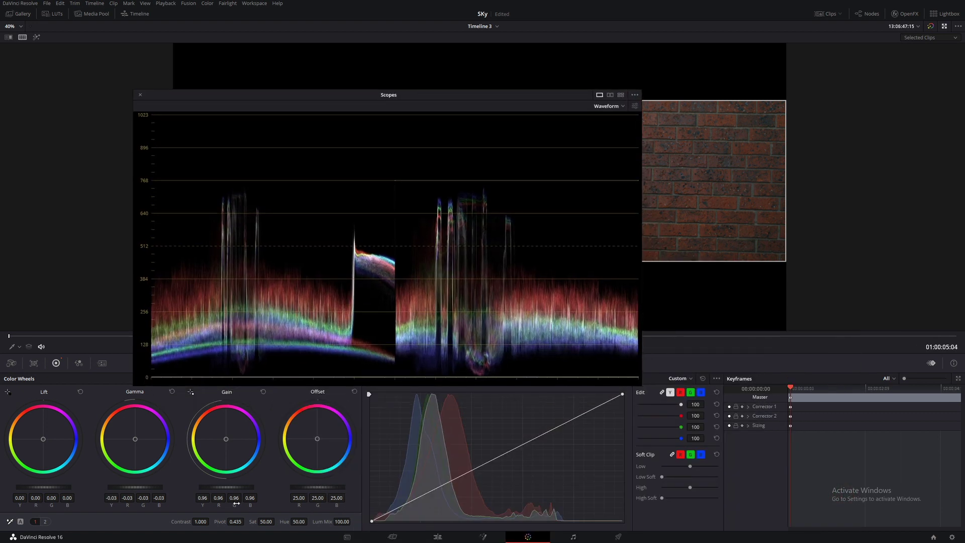
pyautogui.moveTo(243, 488); pyautogui.dragTo(240, 488)
pyautogui.moveTo(338, 104); pyautogui.dragTo(523, 300)
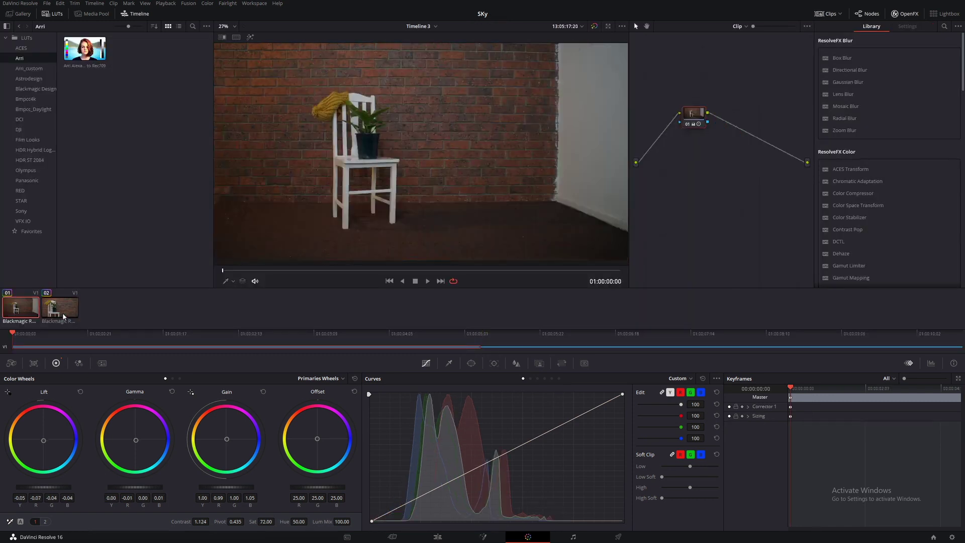
# Switch between the two clips in the normal layout to compare them, and set the second clip's saturation to 53
pyautogui.click(65, 314)
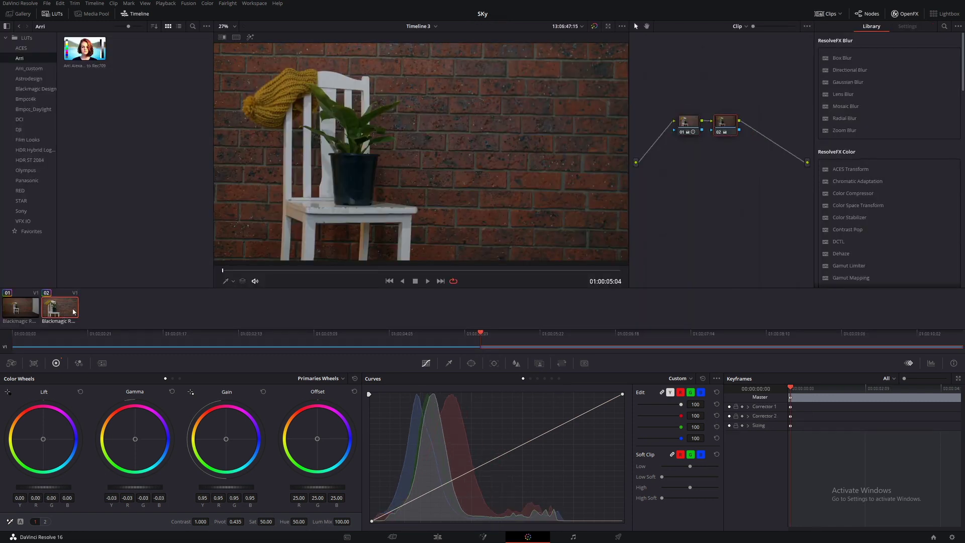
pyautogui.click(30, 312)
pyautogui.click(66, 312)
pyautogui.click(31, 310)
pyautogui.click(58, 310)
pyautogui.click(27, 300)
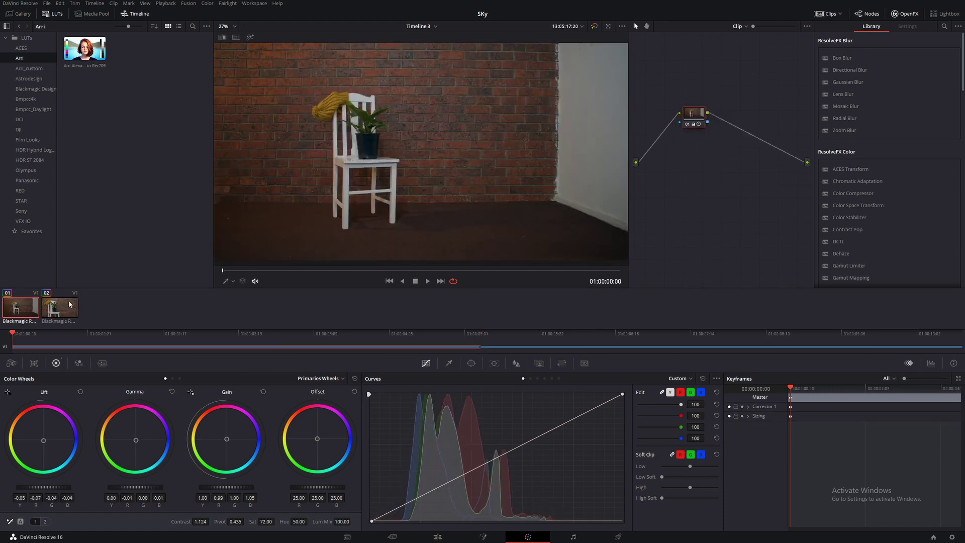
pyautogui.click(49, 306)
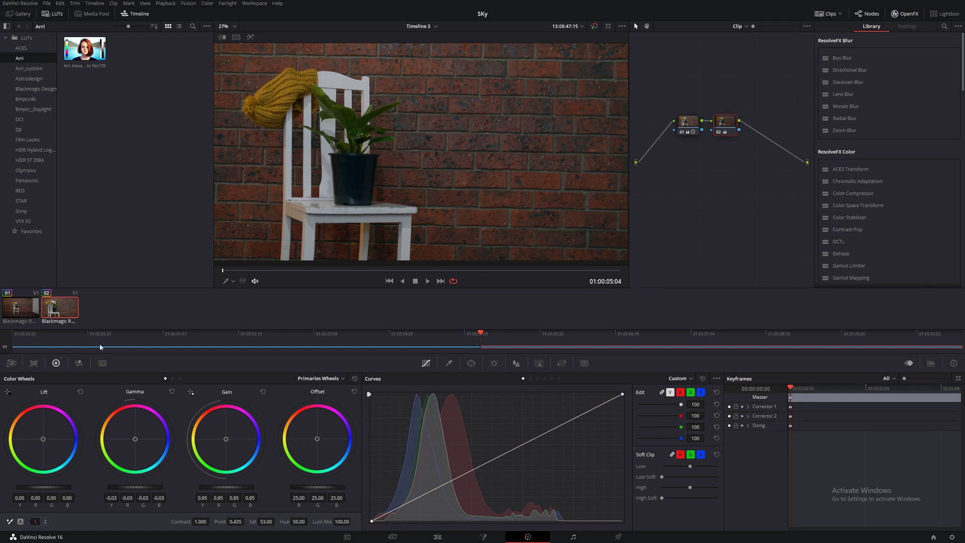
pyautogui.scroll(-2, 237, 486)
# Fine-tune the second clip's Gain to 0.94 while comparing it with the first clip
pyautogui.click(30, 308)
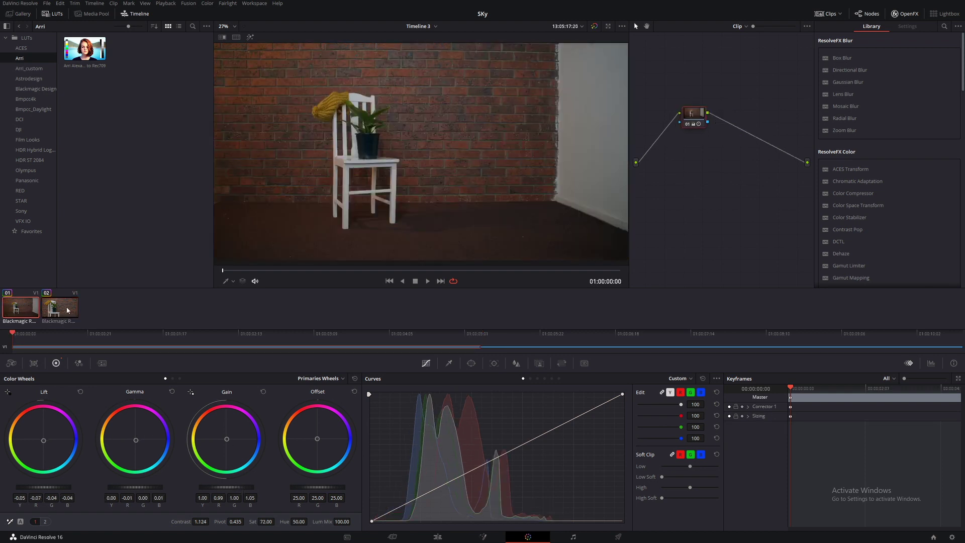
pyautogui.click(65, 310)
pyautogui.click(31, 309)
pyautogui.click(69, 311)
pyautogui.scroll(-1, 346, 191)
pyautogui.scroll(1, 234, 487)
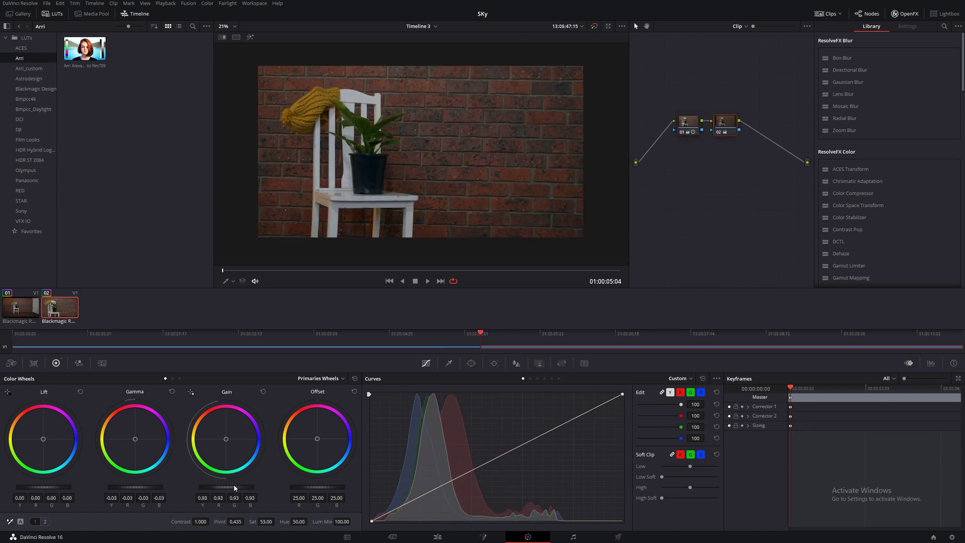
pyautogui.click(22, 308)
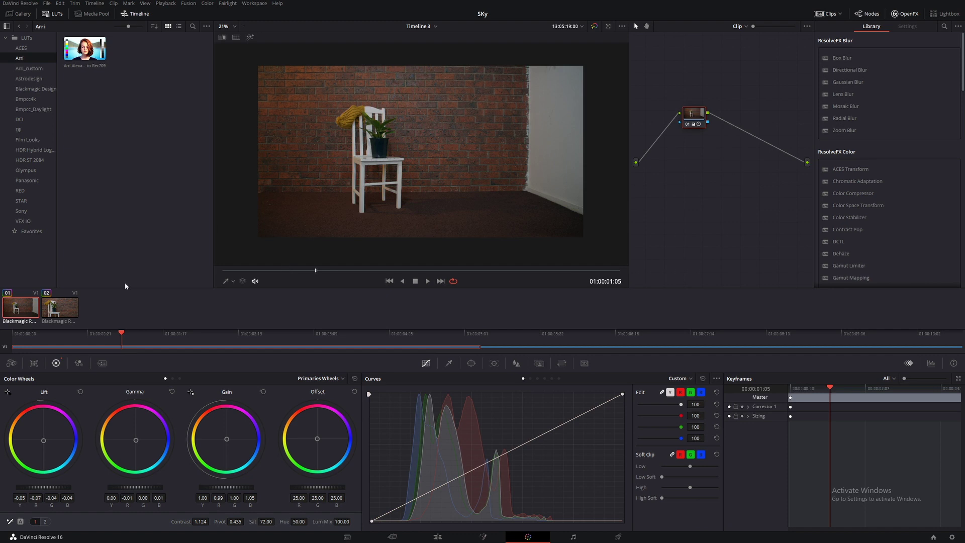
pyautogui.click(60, 307)
pyautogui.scroll(-1, 472, 256)
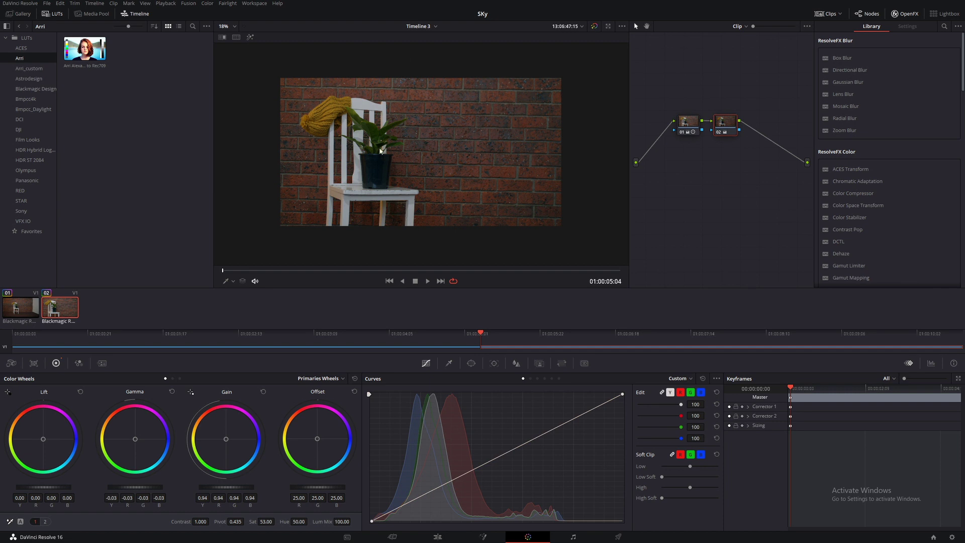
# Examine how well the two clips match by switching between them and scrubbing through the first clip
pyautogui.click(31, 314)
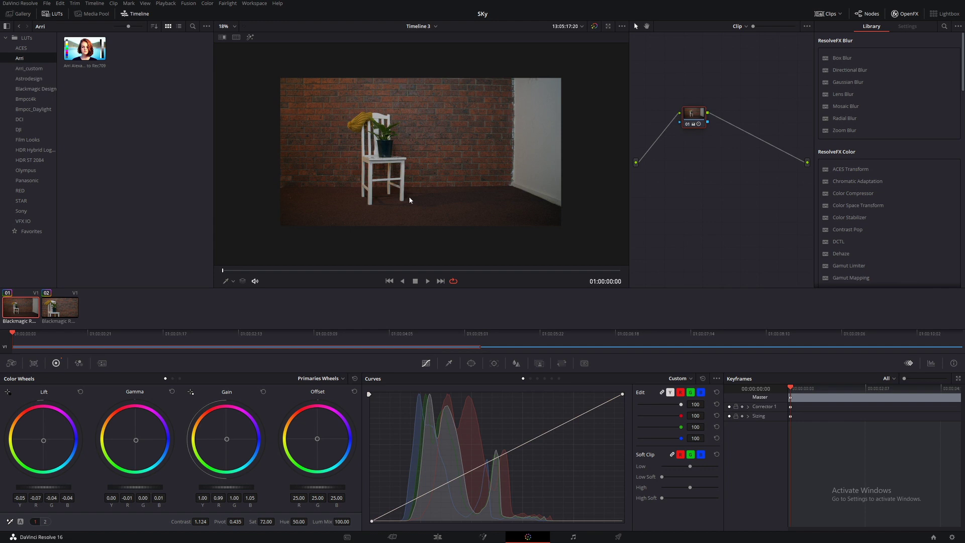
pyautogui.click(70, 314)
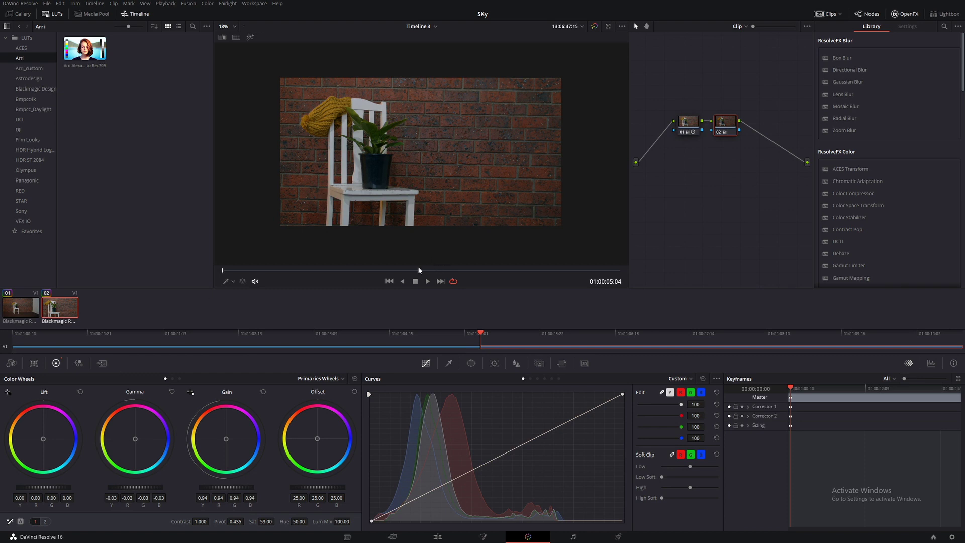
pyautogui.press('Up')
pyautogui.scroll(2, 381, 251)
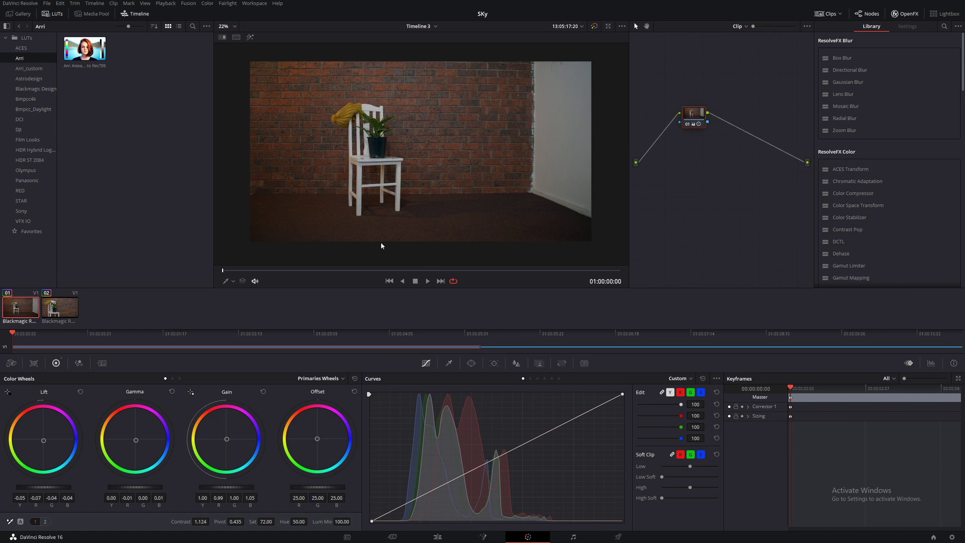
pyautogui.scroll(1, 384, 241)
pyautogui.scroll(-1, 412, 233)
pyautogui.scroll(1, 391, 209)
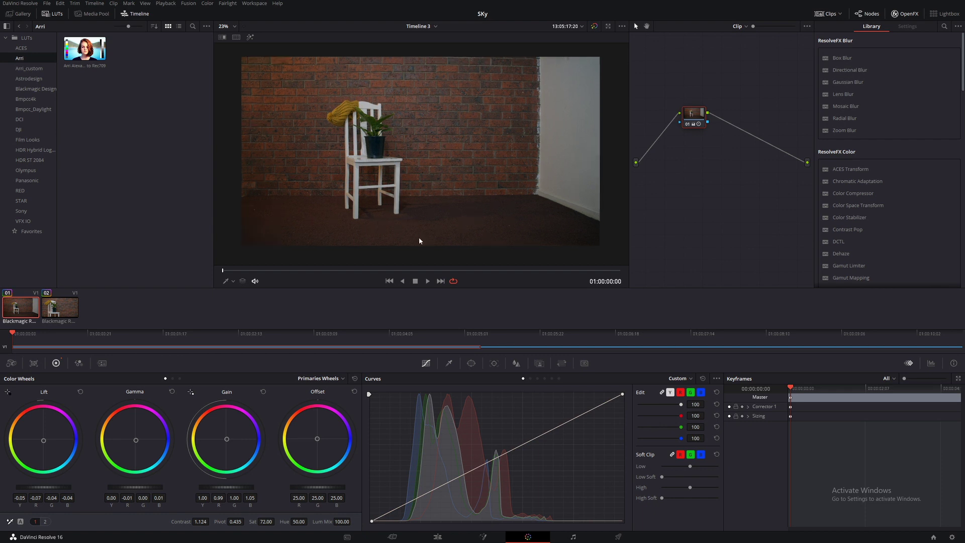
pyautogui.moveTo(363, 271); pyautogui.dragTo(318, 276)
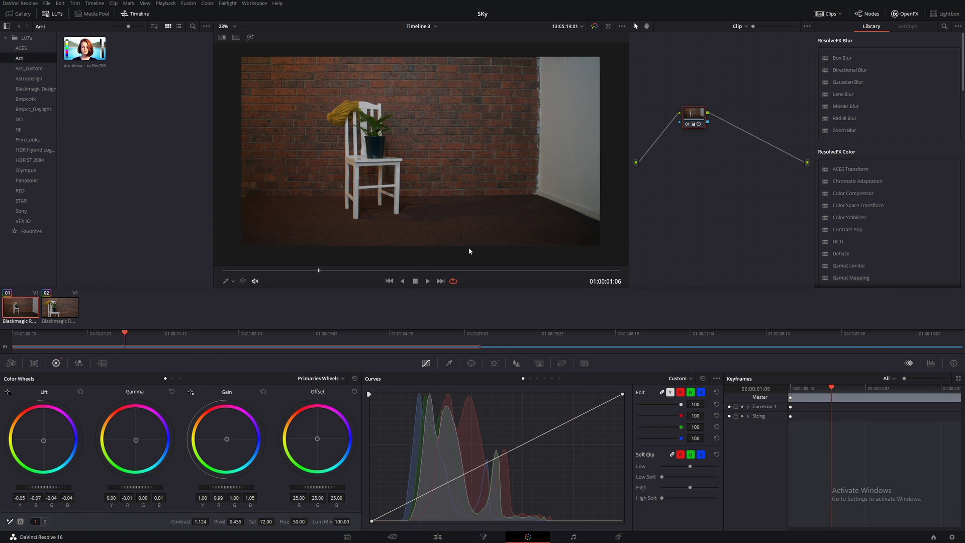